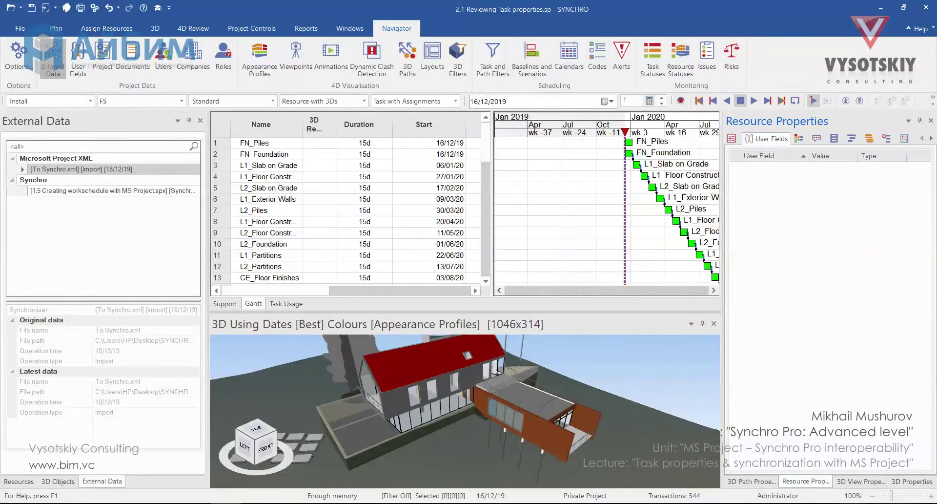
- Show the Task Properties panel for the FN_Piles task, including its Standard calendar
{"action": "left_click", "coordinate": [350, 28]}
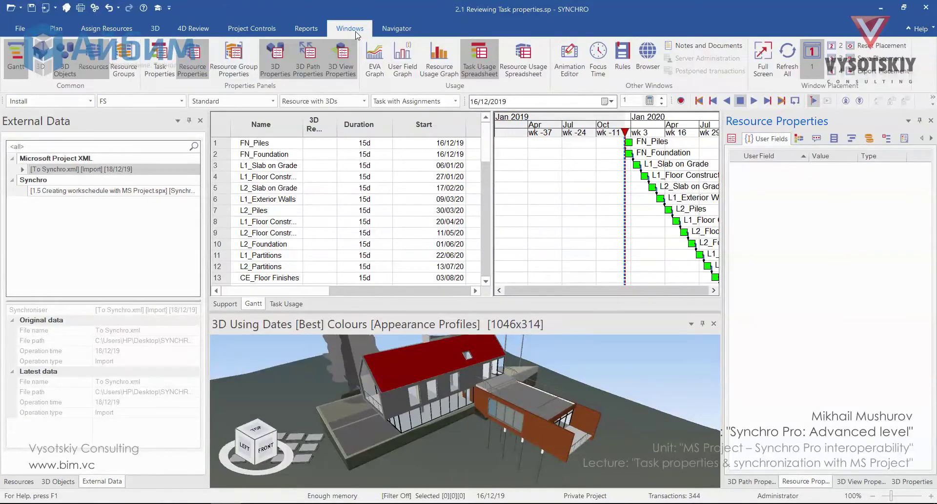
{"action": "left_click", "coordinate": [162, 57]}
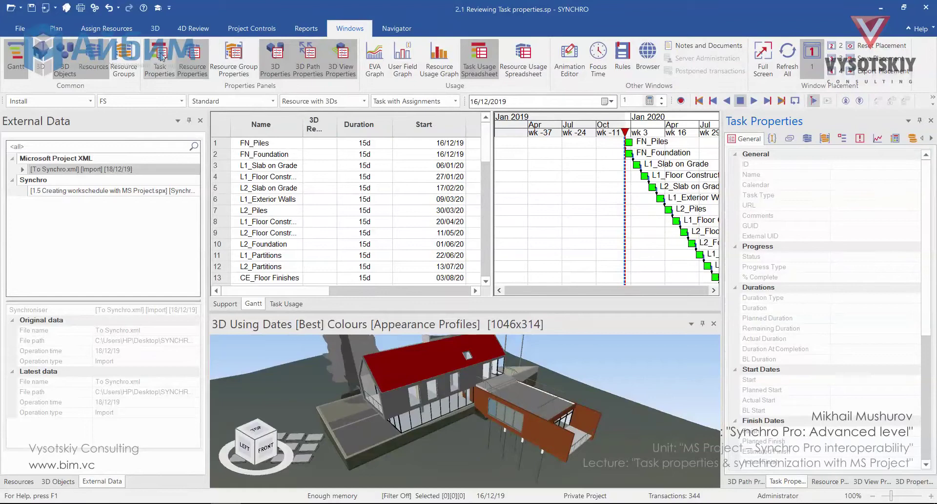
{"action": "left_click", "coordinate": [272, 144]}
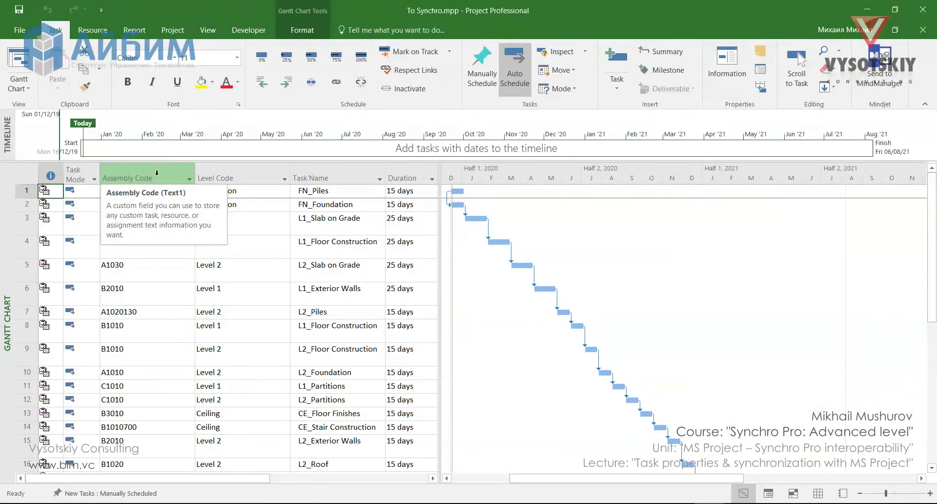
- Insert a GUID column before the Assembly Code column in the Microsoft Project task table
{"action": "right_click", "coordinate": [156, 173]}
{"action": "left_click", "coordinate": [195, 257]}
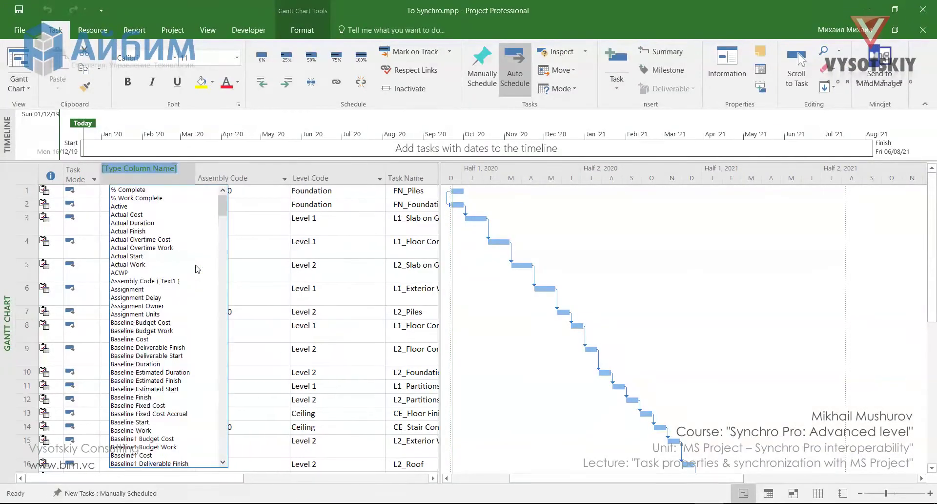
{"action": "type", "text": "guiD"}
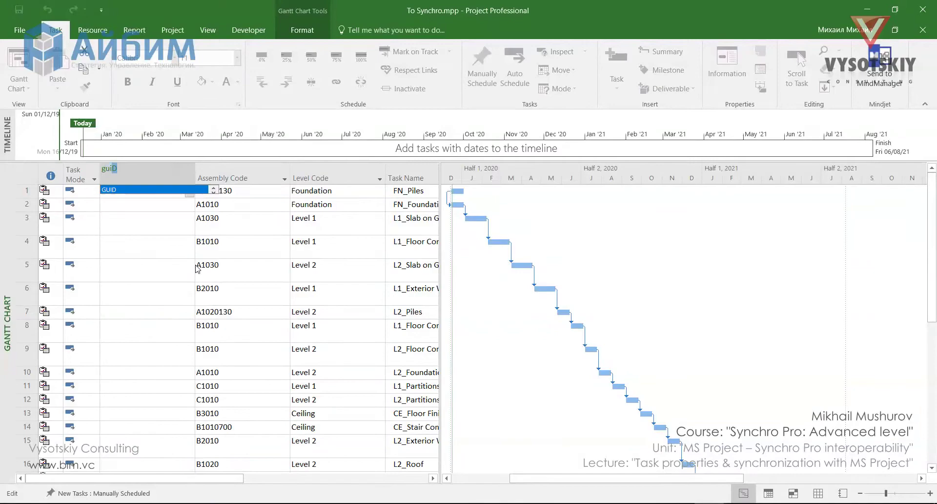
{"action": "key", "text": "Return"}
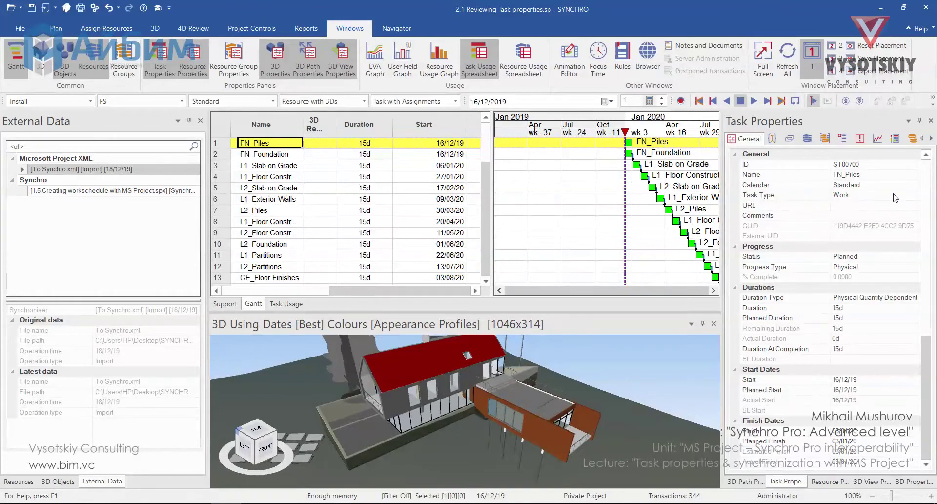
- Add a calendar named Test to the Calendars list and display its December 2019 days
{"action": "left_click", "coordinate": [400, 29]}
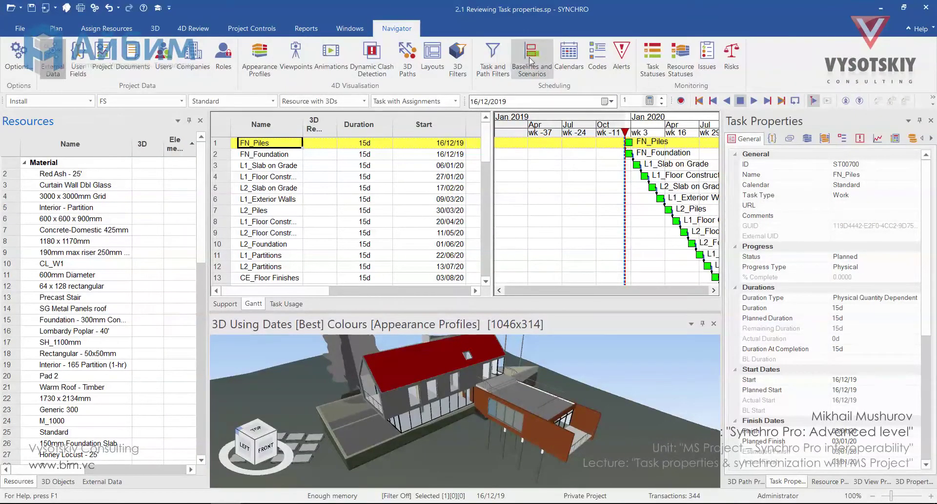
{"action": "left_click", "coordinate": [570, 65]}
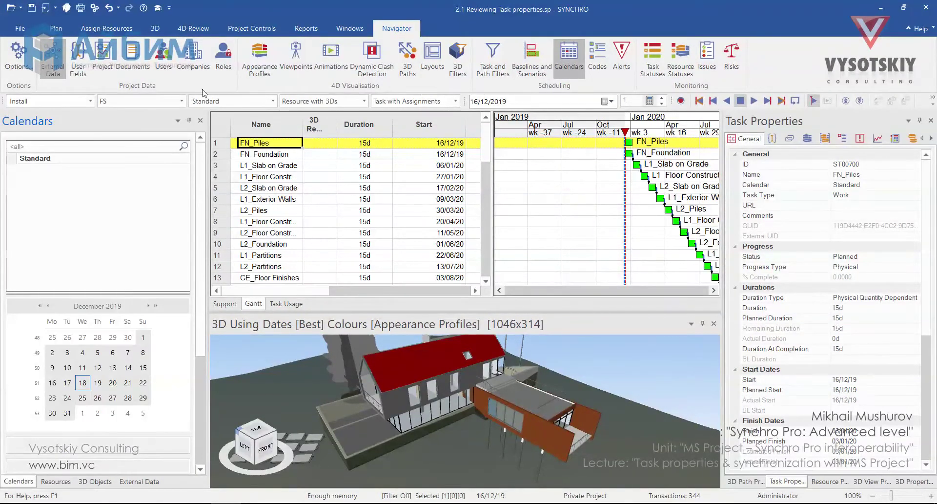
{"action": "right_click", "coordinate": [83, 181]}
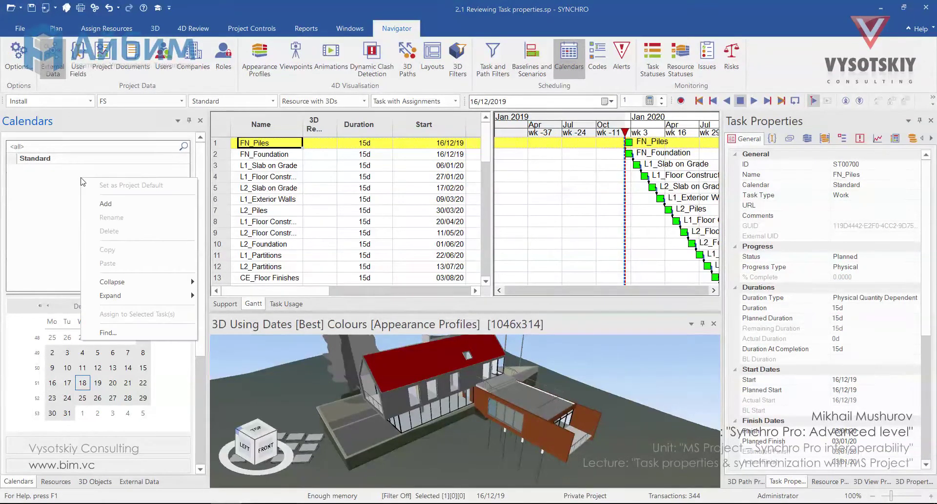
{"action": "left_click", "coordinate": [106, 203]}
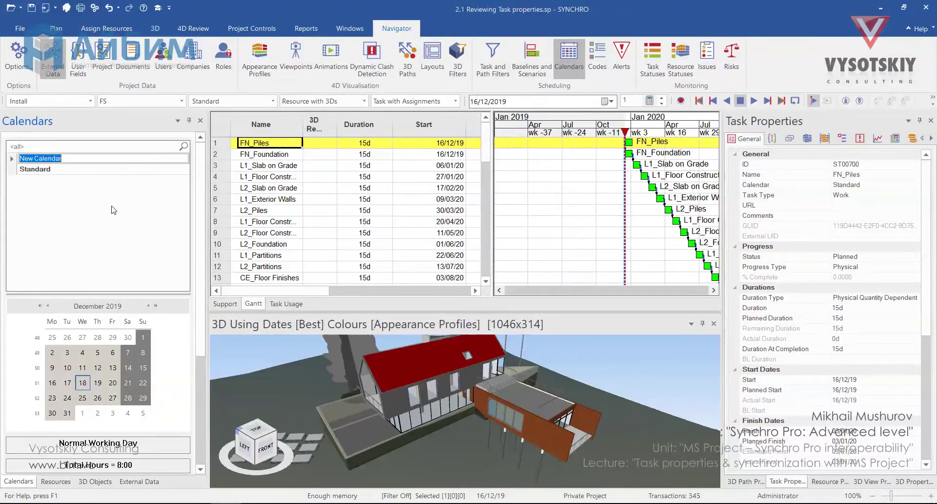
{"action": "type", "text": "Test"}
{"action": "key", "text": "Return"}
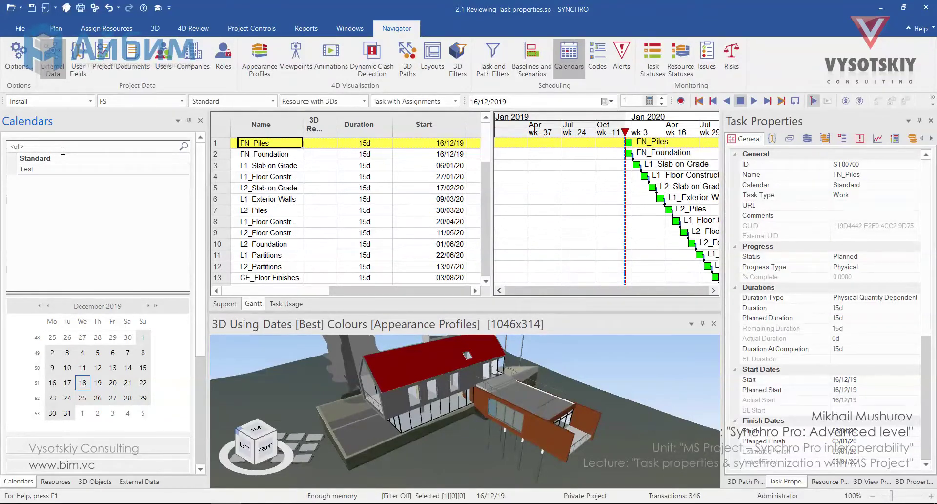
{"action": "left_click", "coordinate": [49, 168]}
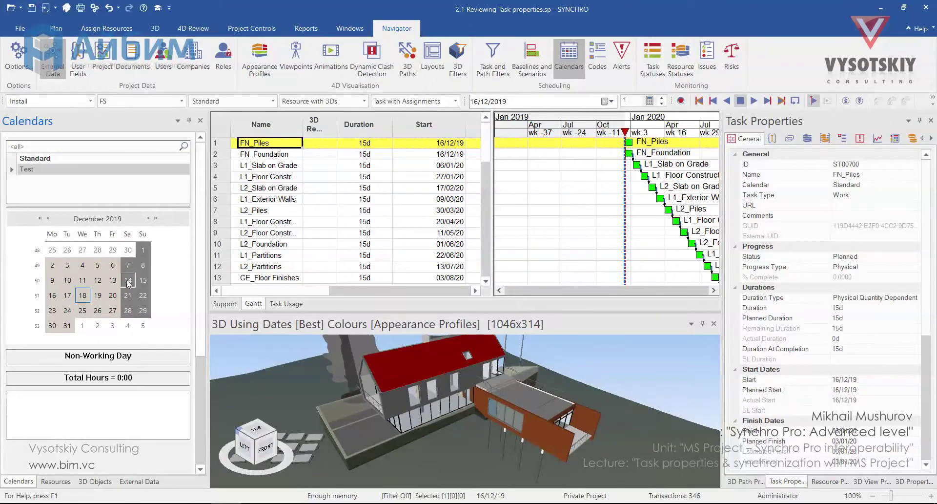
- Create a Short Day type with a 10:00–14:00 working block and apply it to 14 December
{"action": "right_click", "coordinate": [127, 283]}
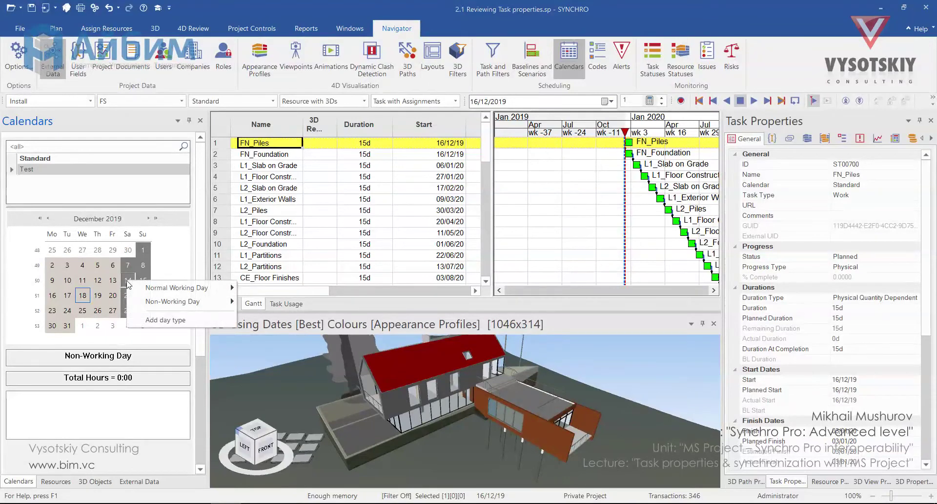
{"action": "left_click", "coordinate": [154, 320]}
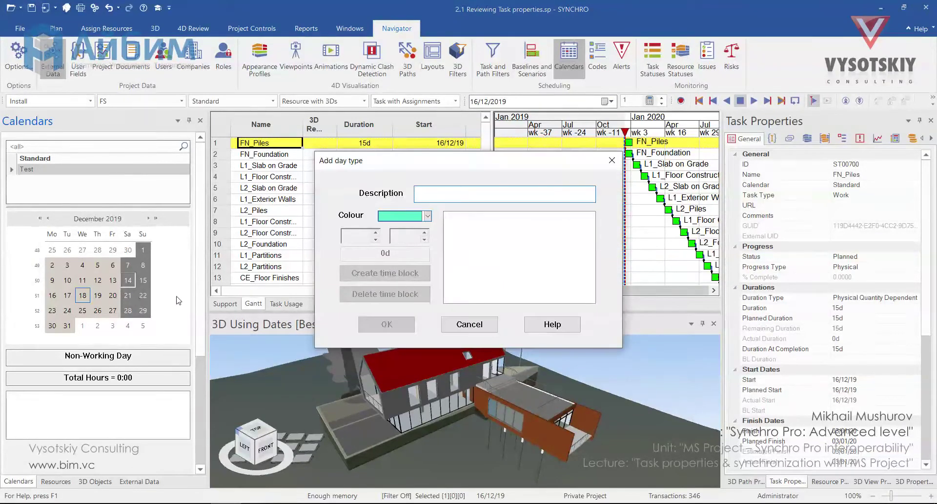
{"action": "type", "text": "S"}
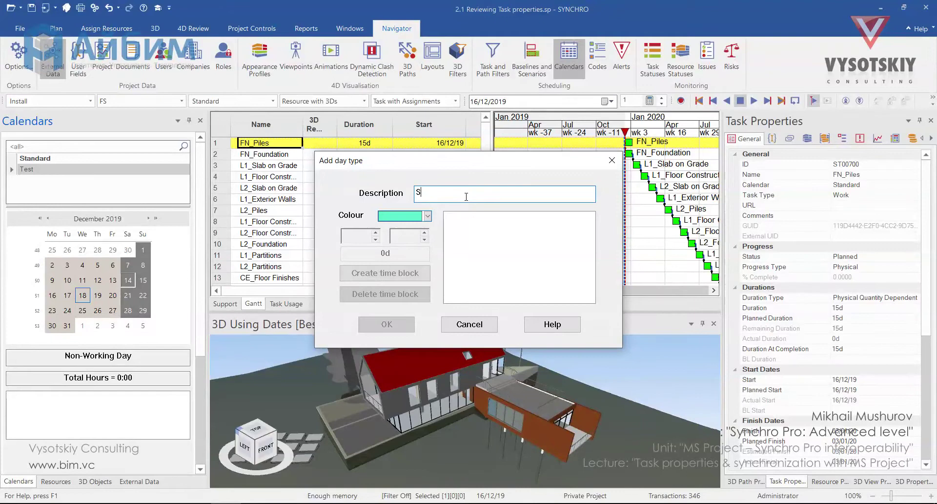
{"action": "type", "text": "hort Day"}
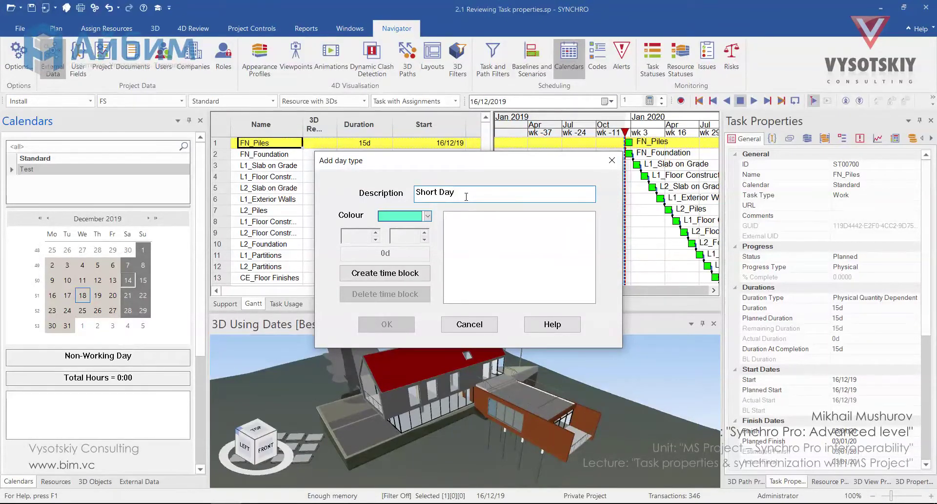
{"action": "left_click", "coordinate": [385, 273]}
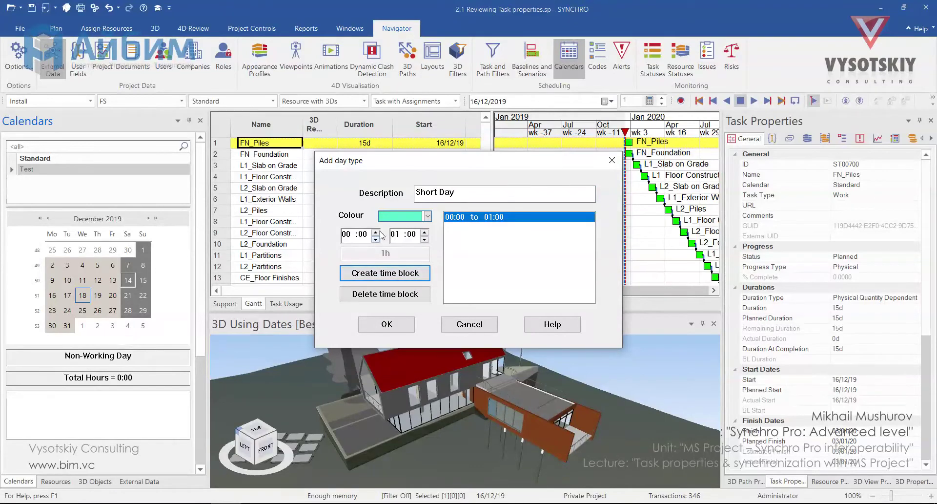
{"action": "left_click", "coordinate": [345, 234]}
{"action": "type", "text": "10"}
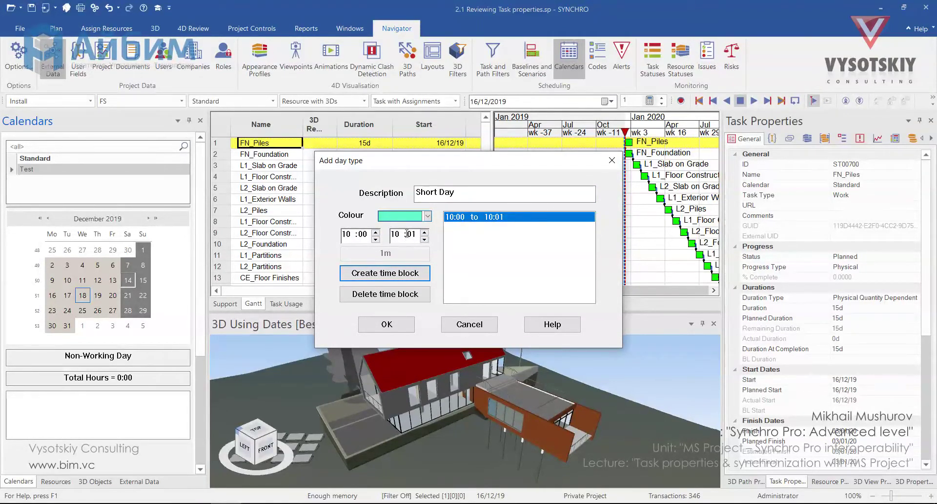
{"action": "left_click", "coordinate": [389, 234]}
{"action": "type", "text": "14"}
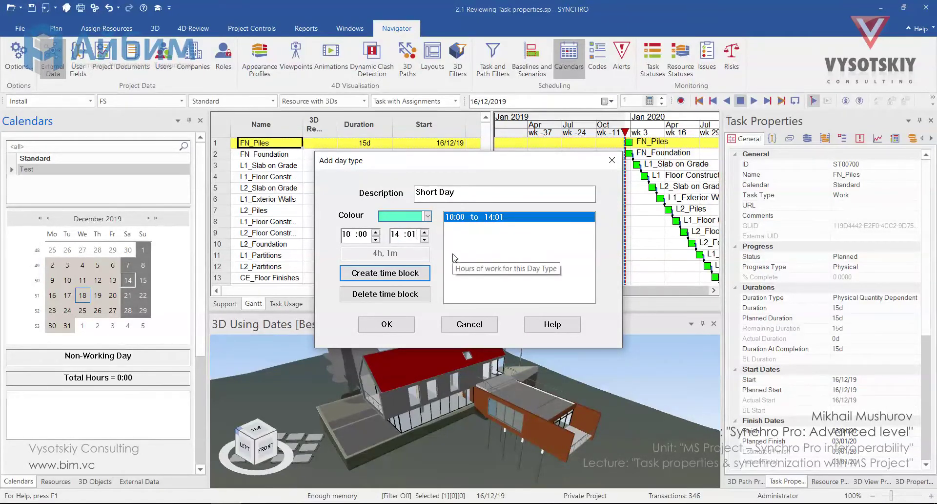
{"action": "left_click", "coordinate": [424, 239]}
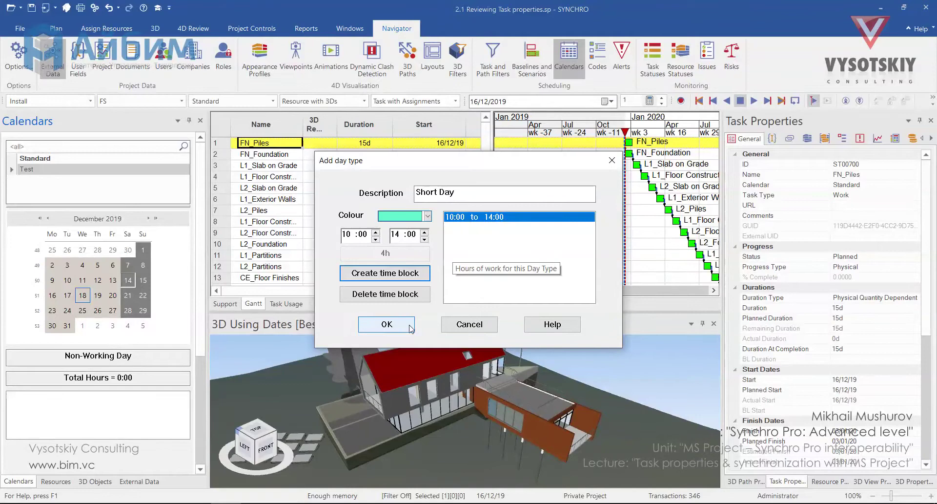
{"action": "left_click", "coordinate": [386, 324]}
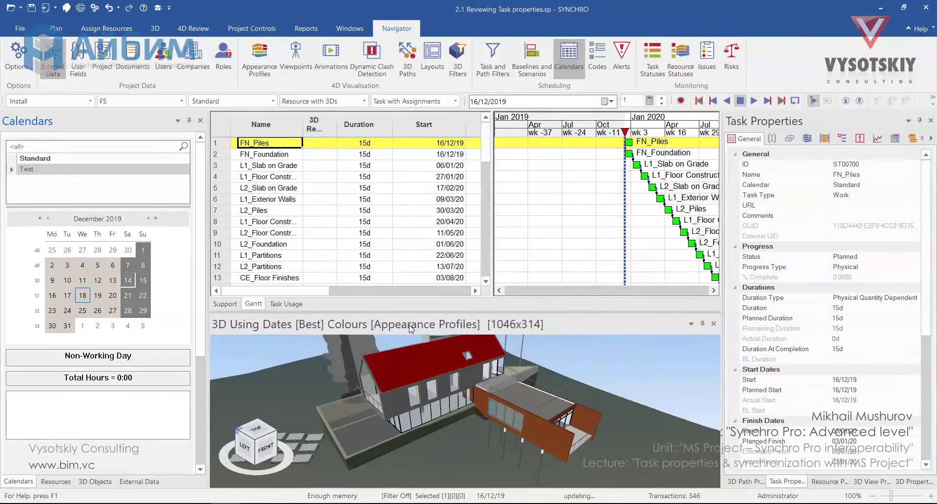
- Apply Short Day to each Saturday in December 2019: the 7th, 14th, 21st and 28th
{"action": "right_click", "coordinate": [129, 282]}
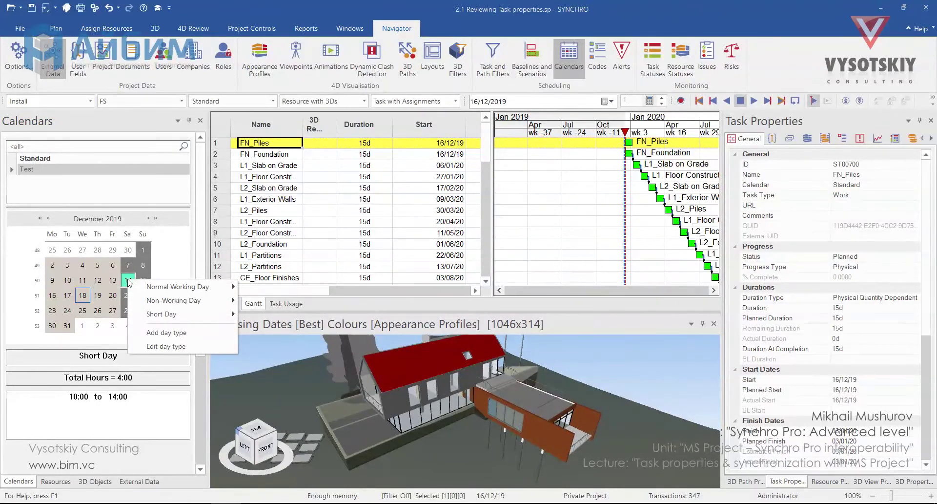
{"action": "mouse_move", "coordinate": [163, 313]}
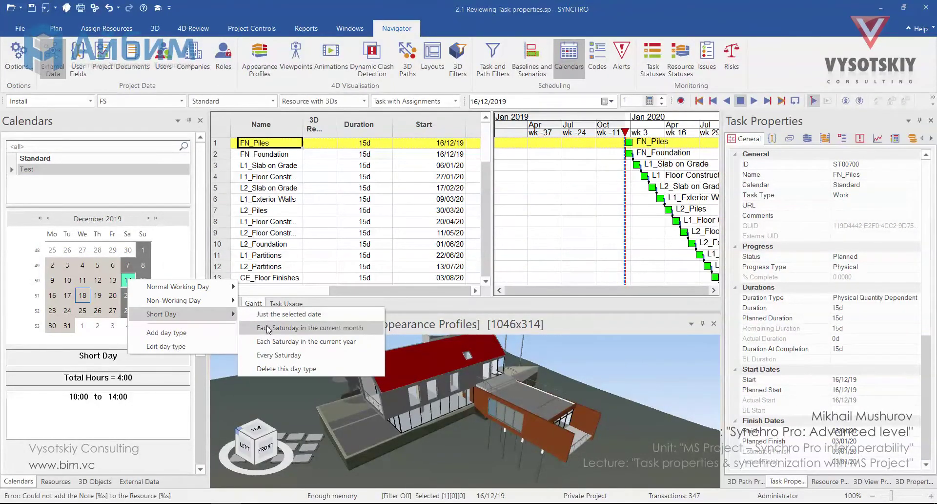
{"action": "left_click", "coordinate": [277, 356]}
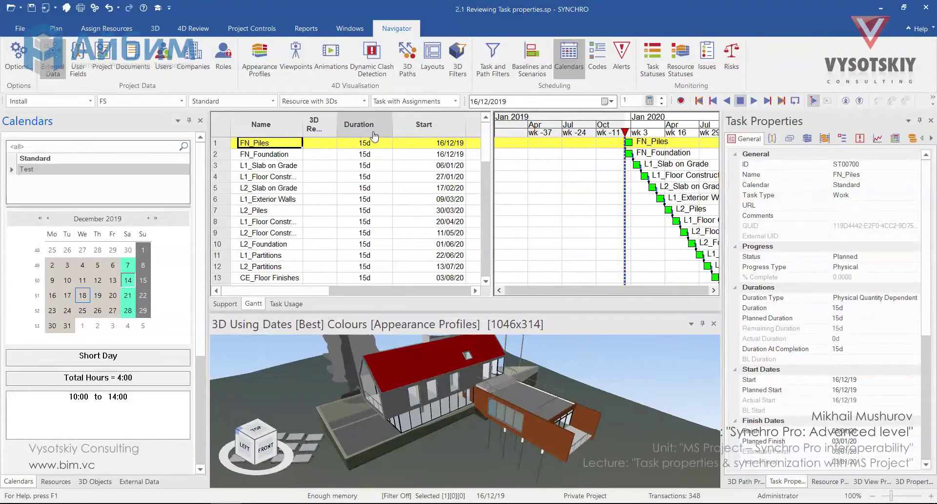
- Add the Calendar column to the Gantt task grid, positioned right after 3D Resources
{"action": "right_click", "coordinate": [341, 132]}
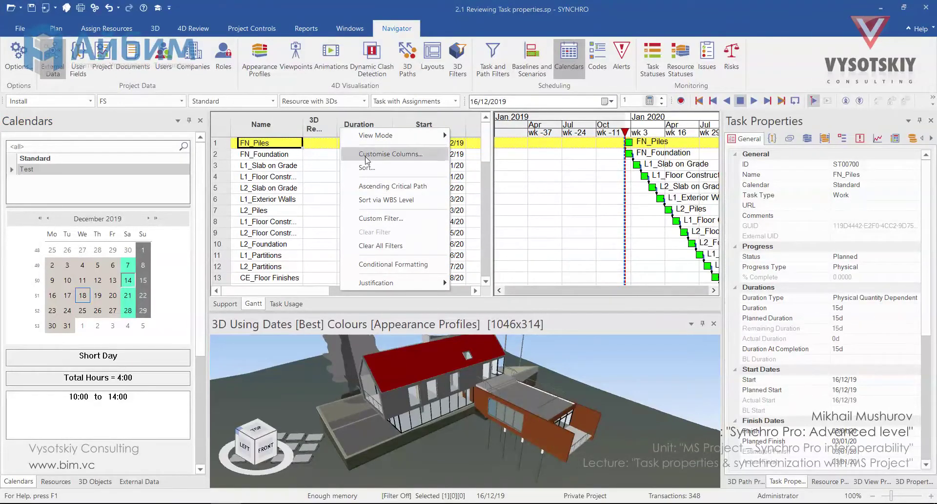
{"action": "left_click", "coordinate": [384, 154]}
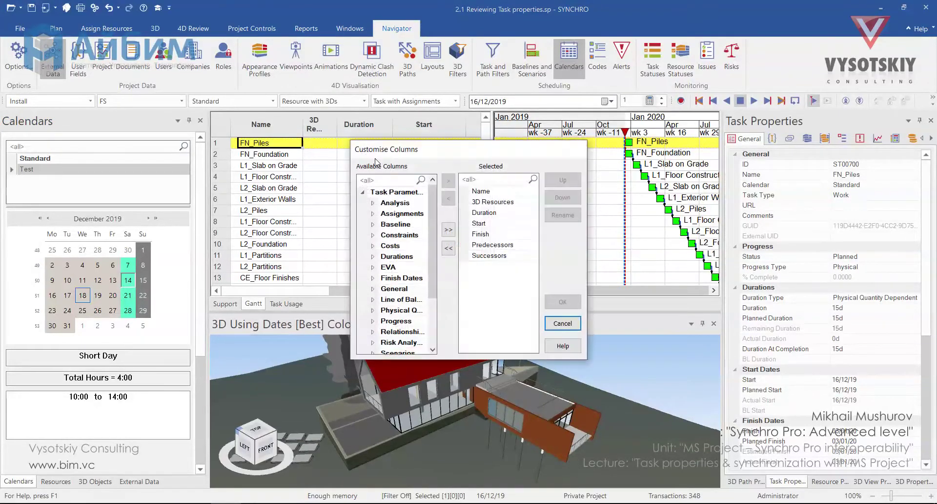
{"action": "type", "text": "ca"}
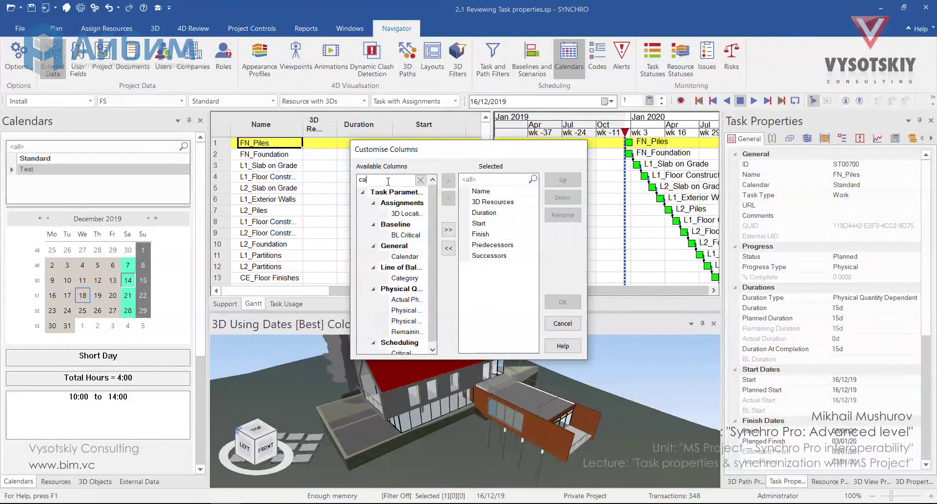
{"action": "type", "text": "len"}
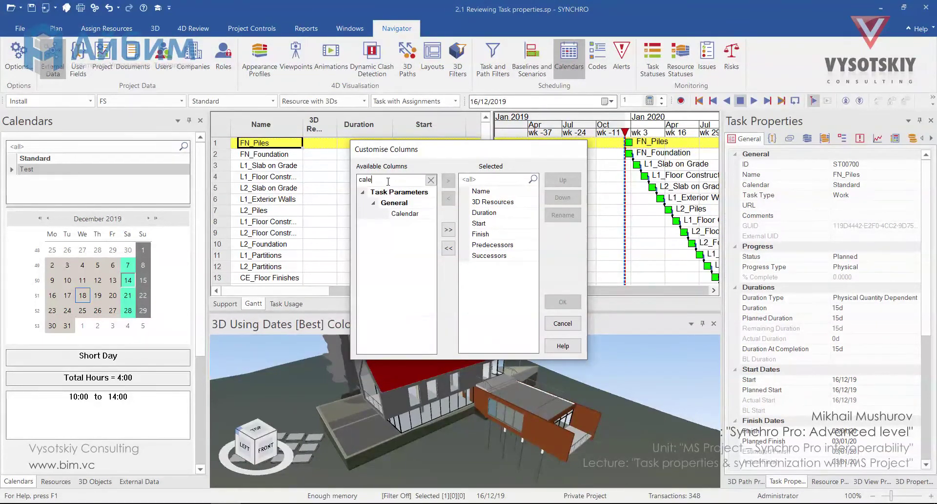
{"action": "double_click", "coordinate": [404, 214]}
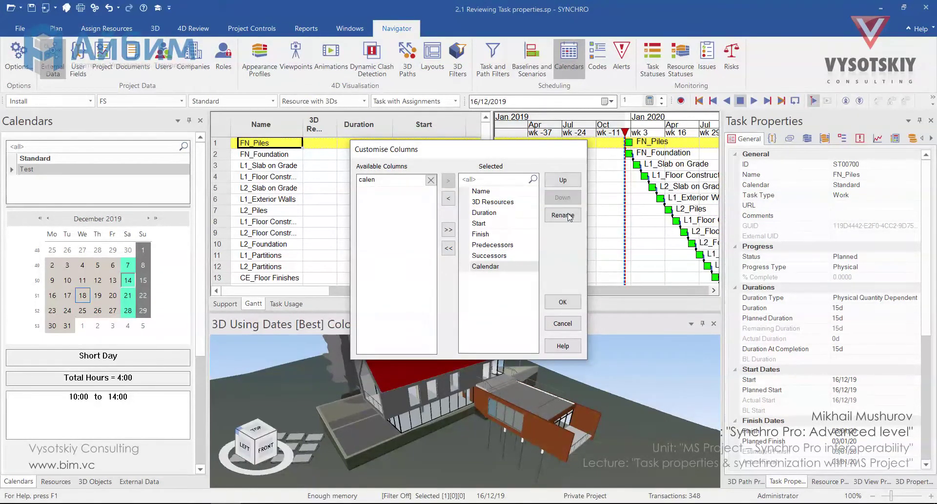
{"action": "left_click", "coordinate": [568, 183]}
{"action": "left_click", "coordinate": [568, 184]}
{"action": "left_click", "coordinate": [569, 183]}
{"action": "left_click", "coordinate": [568, 184]}
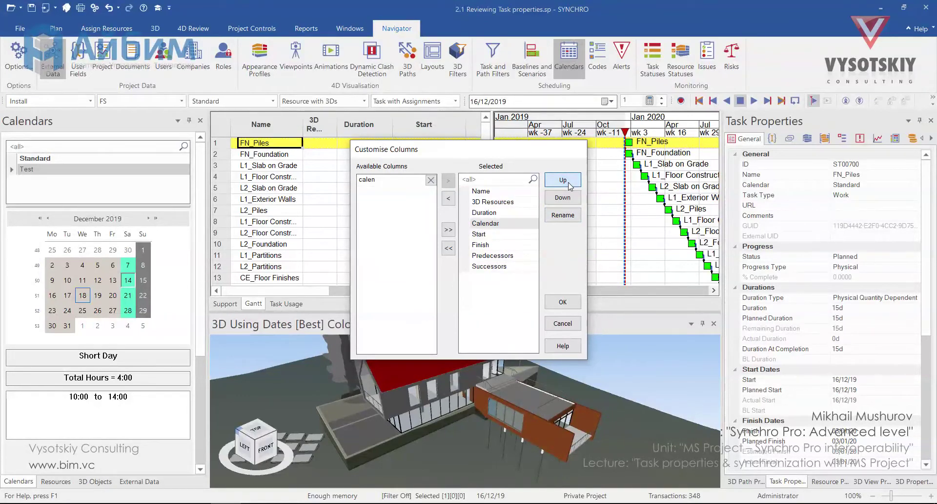
{"action": "left_click", "coordinate": [568, 184]}
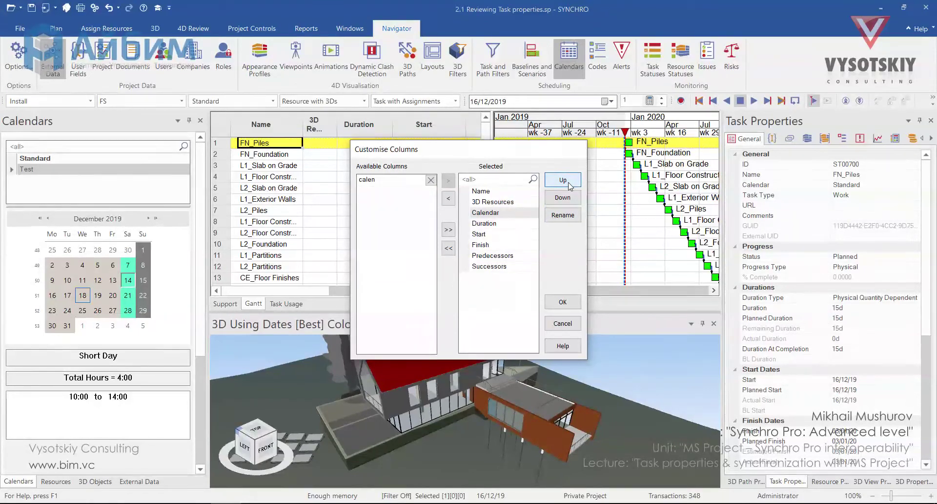
{"action": "left_click", "coordinate": [575, 303]}
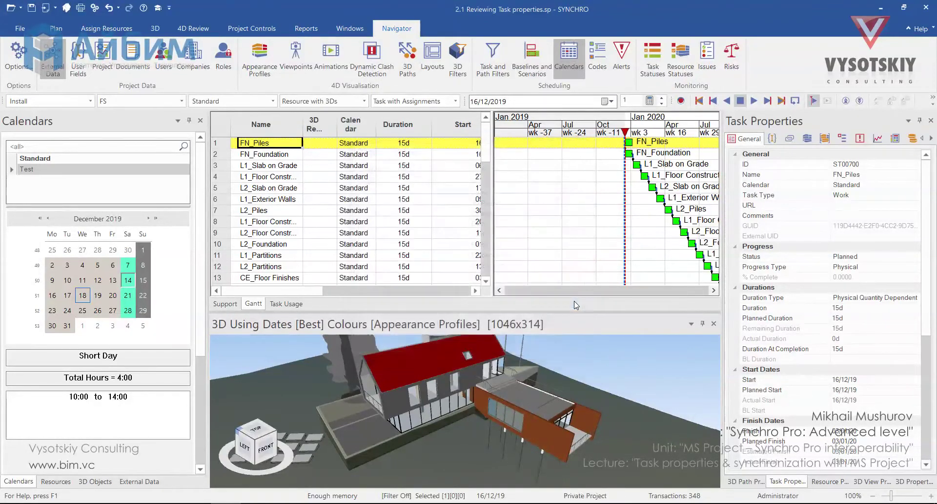
- Set FN_Piles's calendar to Test from its Calendar dropdown
{"action": "left_click", "coordinate": [372, 147]}
{"action": "left_click", "coordinate": [372, 146]}
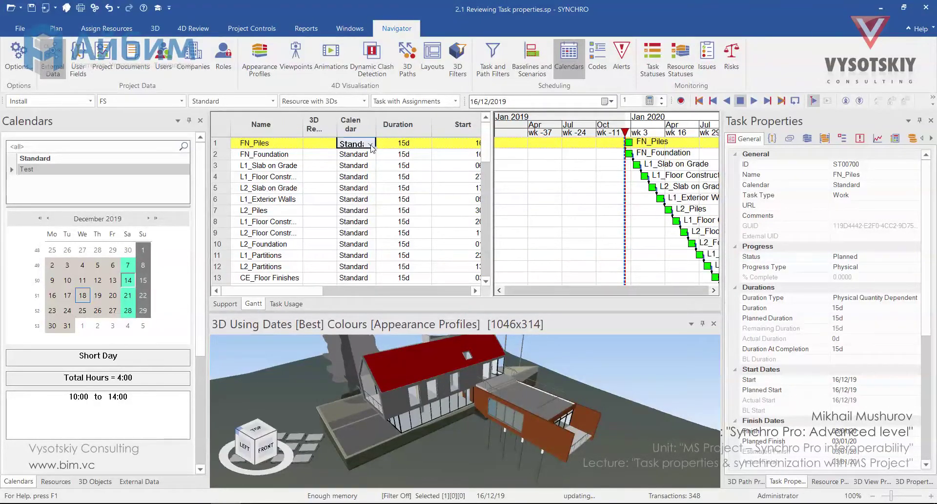
{"action": "left_click", "coordinate": [371, 145]}
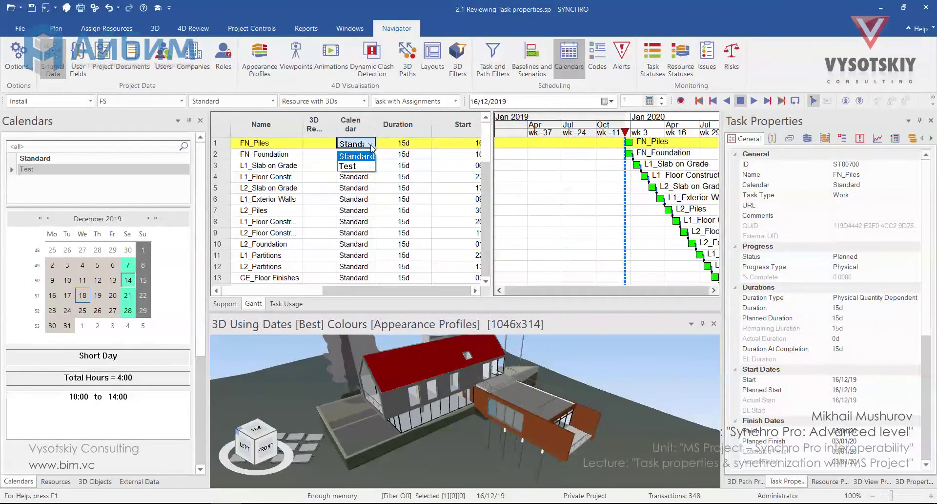
{"action": "left_click", "coordinate": [360, 166]}
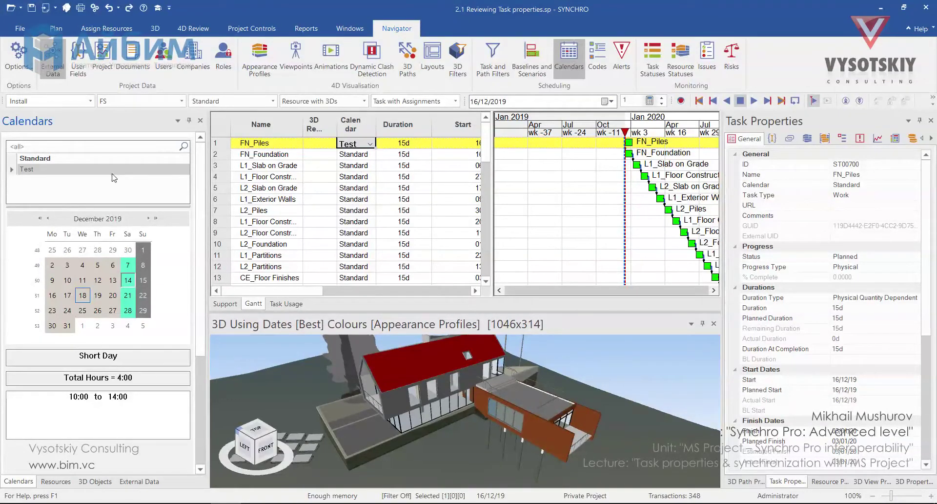
- Drag the Test calendar onto L1_Slab on Grade and onto tasks L1_Exterior Walls through L2_Foundation
{"action": "left_click", "coordinate": [50, 167]}
{"action": "left_click_drag", "start_coordinate": [51, 168], "coordinate": [329, 167]}
{"action": "left_click", "coordinate": [320, 198]}
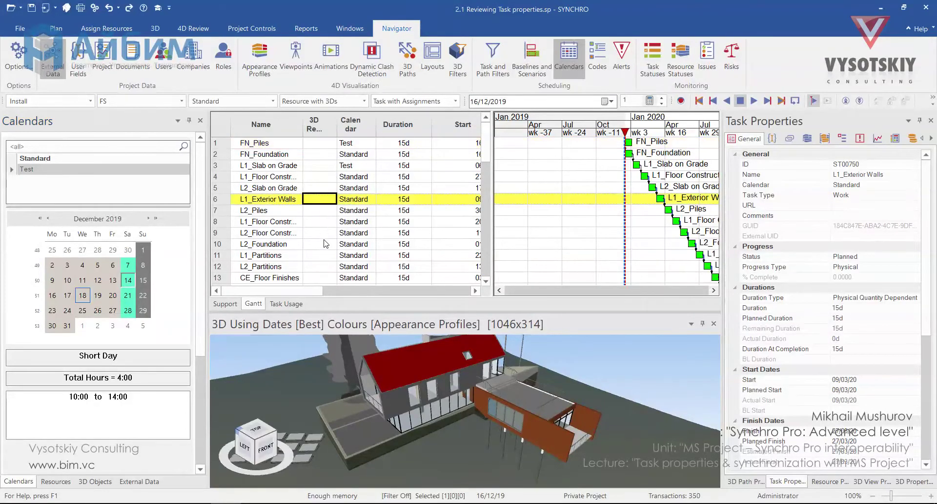
{"action": "left_click", "coordinate": [325, 243], "text": "shift"}
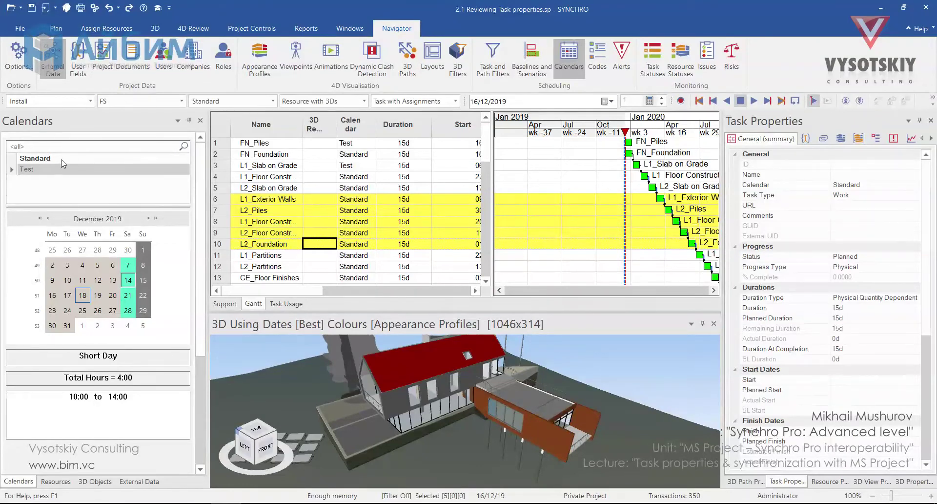
{"action": "left_click_drag", "start_coordinate": [41, 169], "coordinate": [314, 218]}
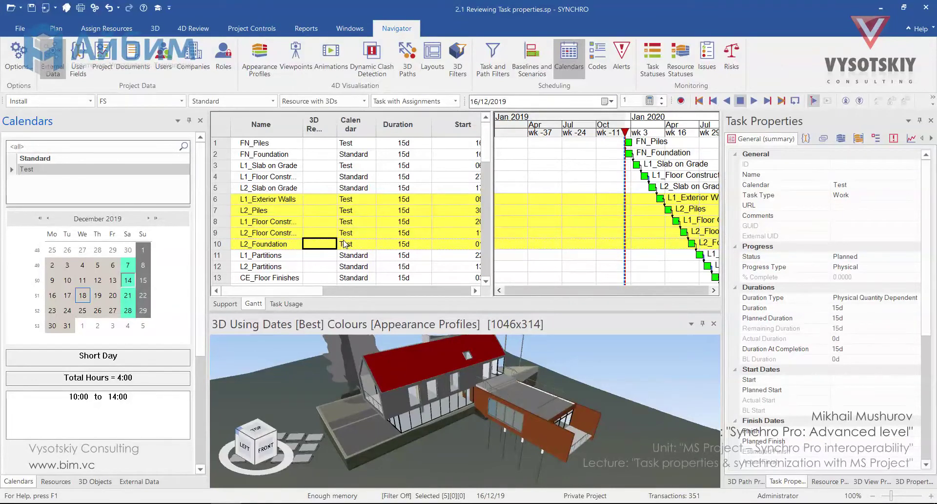
- Reschedule the project, then set FN_Foundation's duration to 25 days
{"action": "left_click", "coordinate": [56, 28]}
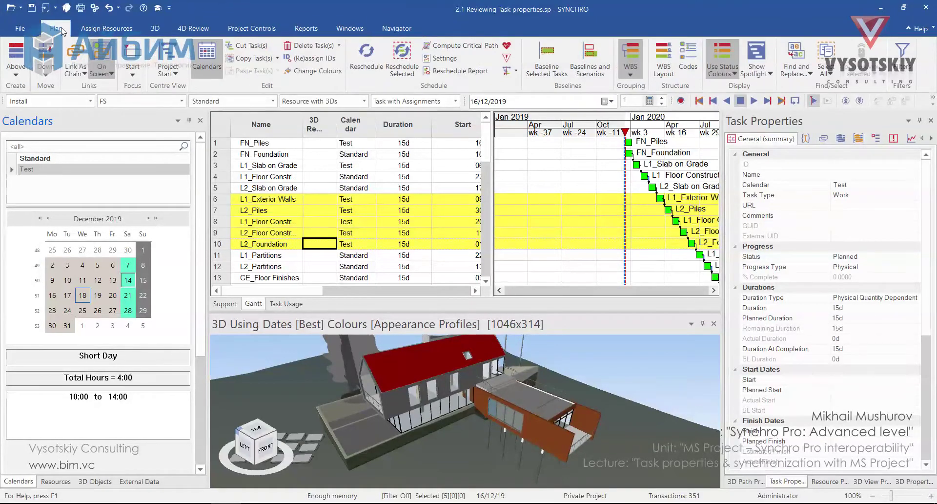
{"action": "left_click", "coordinate": [366, 63]}
{"action": "left_click", "coordinate": [421, 156]}
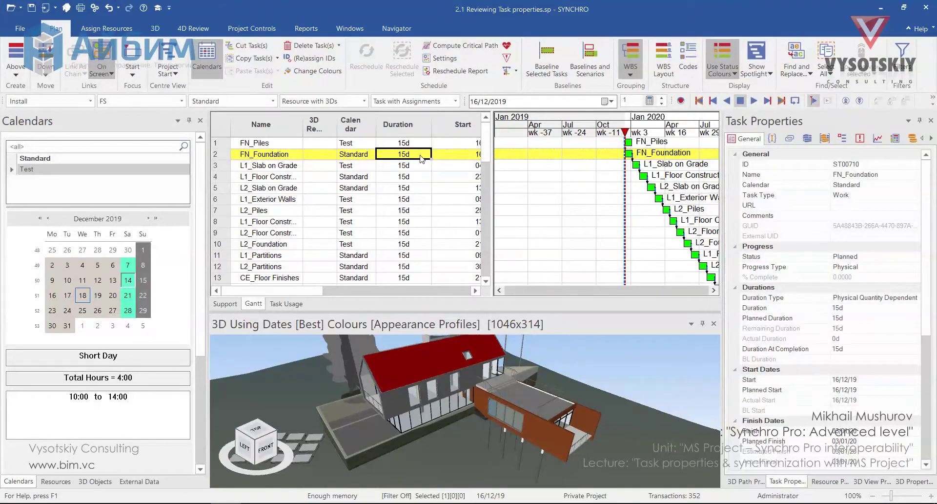
{"action": "type", "text": "25"}
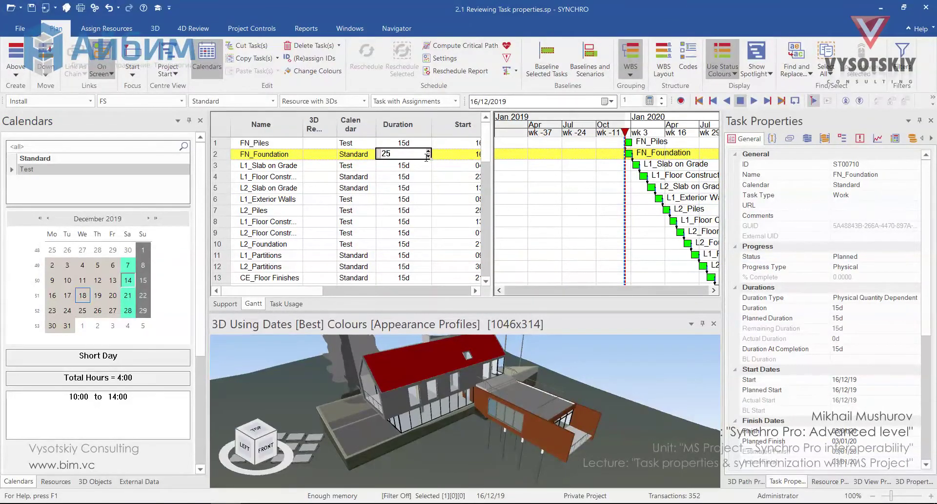
{"action": "key", "text": "Return"}
- Fill the 25d duration down to row 8 and reschedule the project again
{"action": "left_click", "coordinate": [421, 155]}
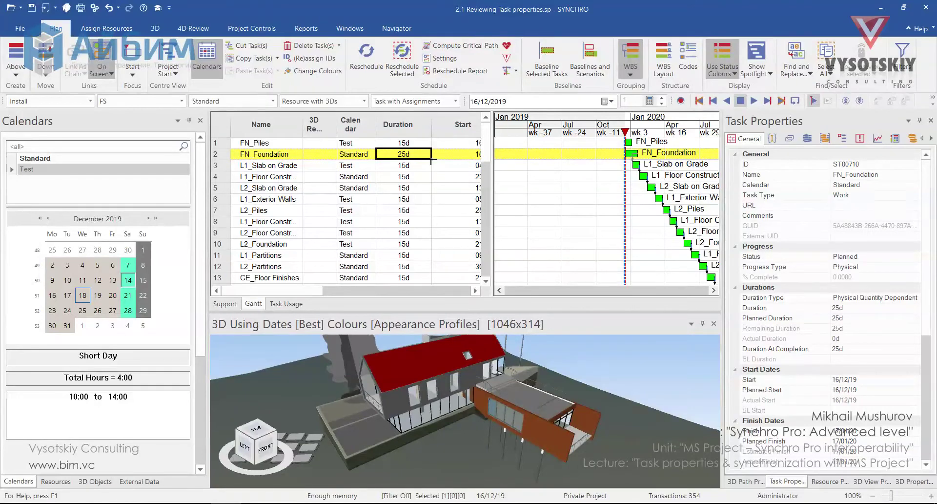
{"action": "left_click_drag", "start_coordinate": [431, 159], "coordinate": [427, 219]}
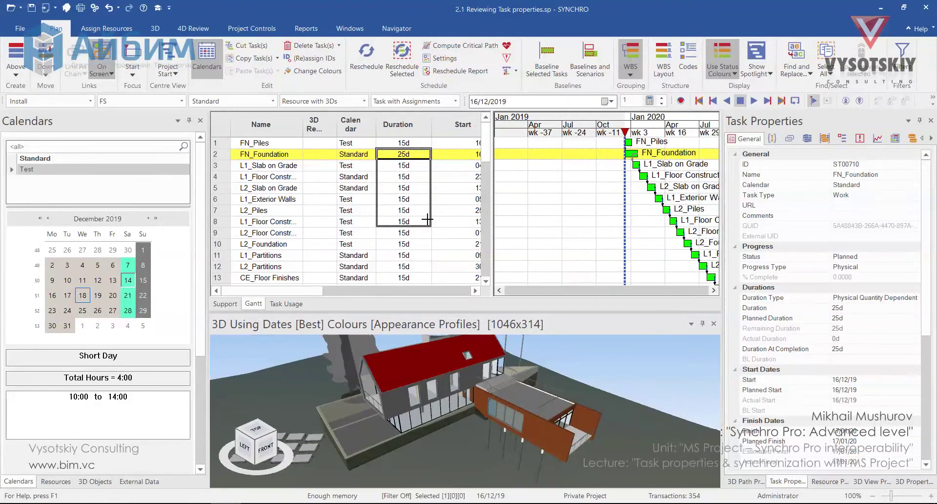
{"action": "left_click_drag", "start_coordinate": [427, 219], "coordinate": [427, 219]}
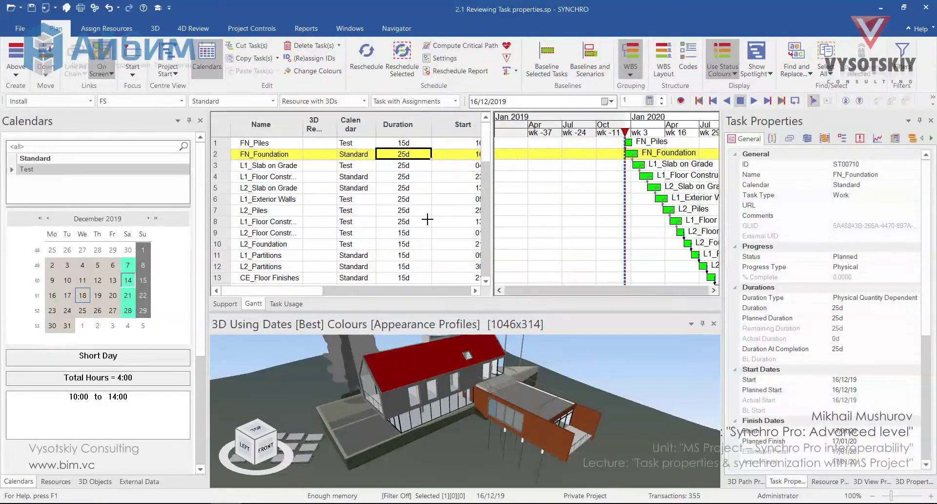
{"action": "left_click", "coordinate": [367, 56]}
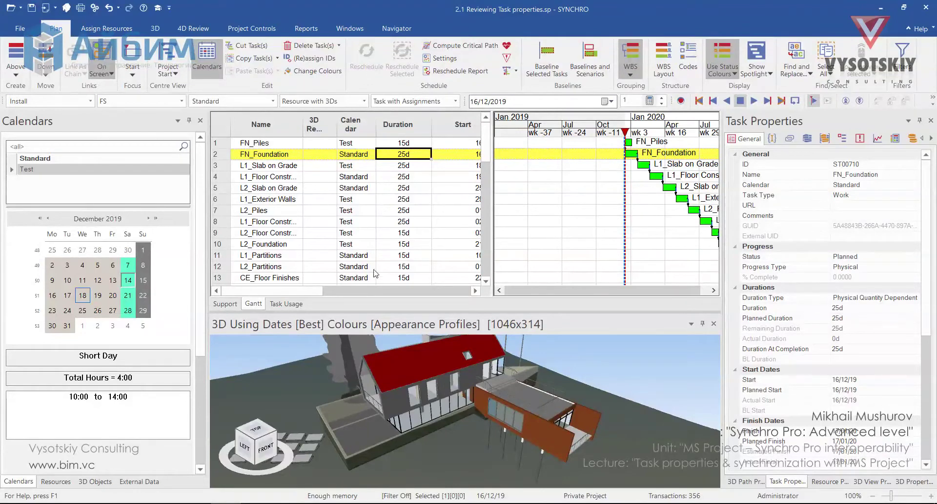
{"action": "mouse_move", "coordinate": [308, 290]}
{"action": "left_mouse_down"}
{"action": "mouse_move", "coordinate": [328, 291]}
{"action": "mouse_move", "coordinate": [311, 290]}
{"action": "left_mouse_up"}
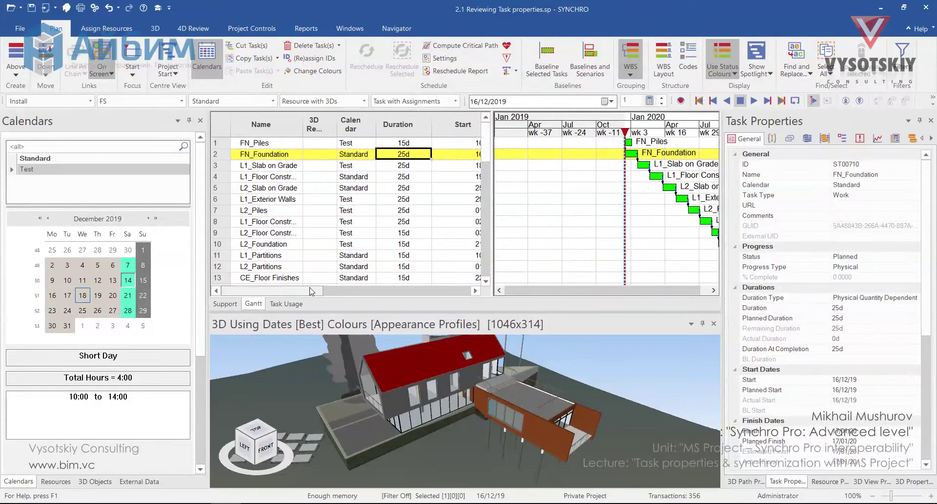
- Export the schedule as Microsoft Project XML named From Synchro.xml and complete the export wizard
{"action": "left_click", "coordinate": [268, 188]}
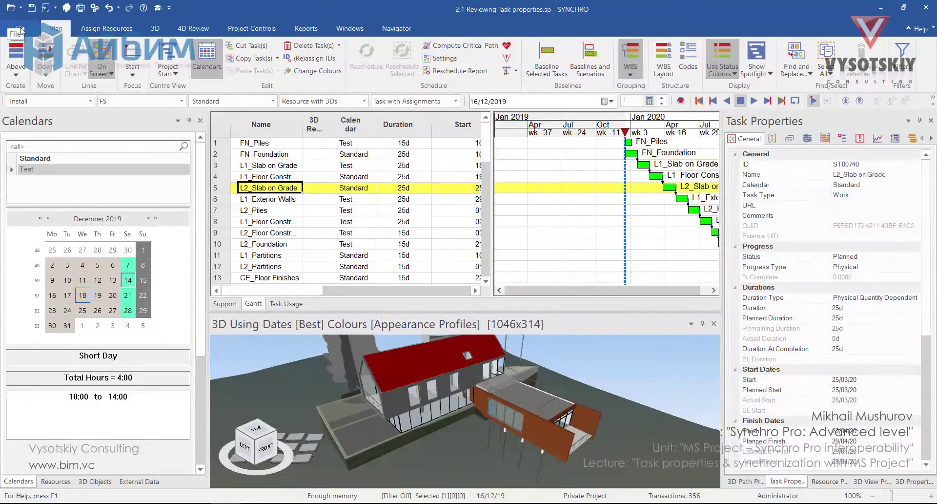
{"action": "left_click", "coordinate": [20, 28]}
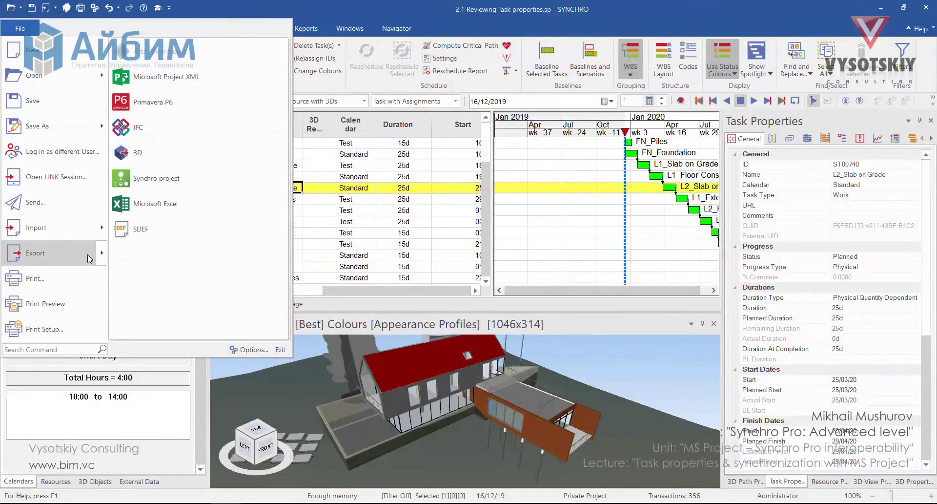
{"action": "mouse_move", "coordinate": [53, 253]}
{"action": "left_click", "coordinate": [151, 77]}
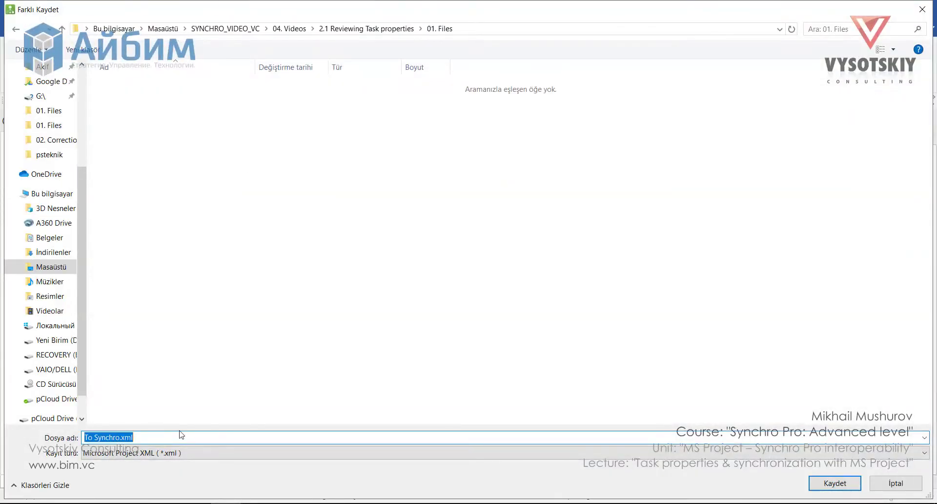
{"action": "type", "text": "From"}
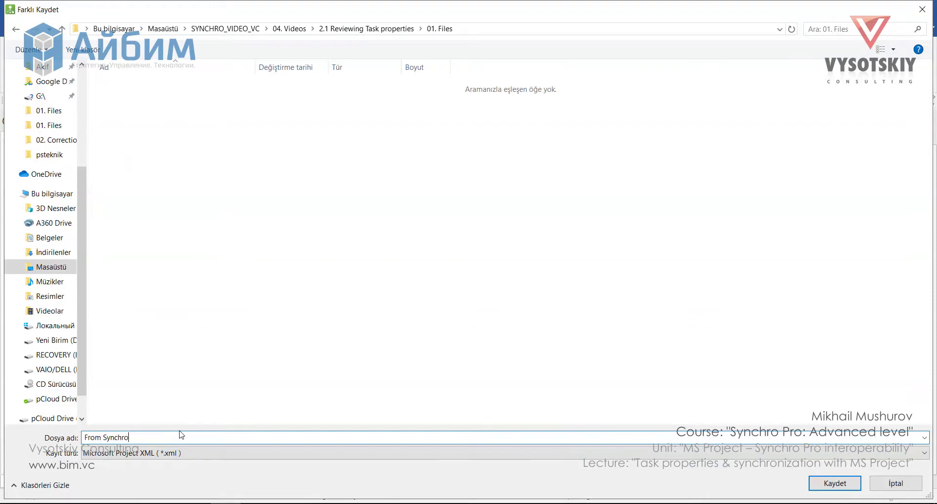
{"action": "left_click", "coordinate": [857, 482]}
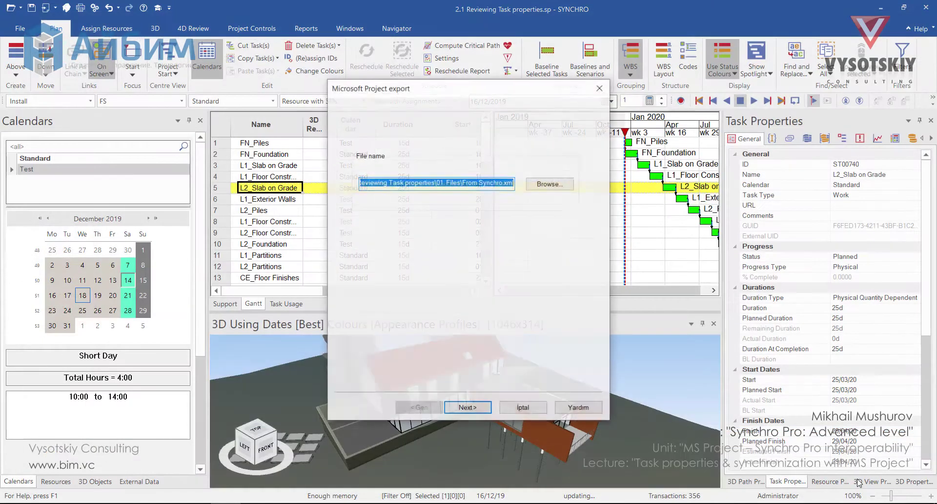
{"action": "left_click", "coordinate": [476, 409]}
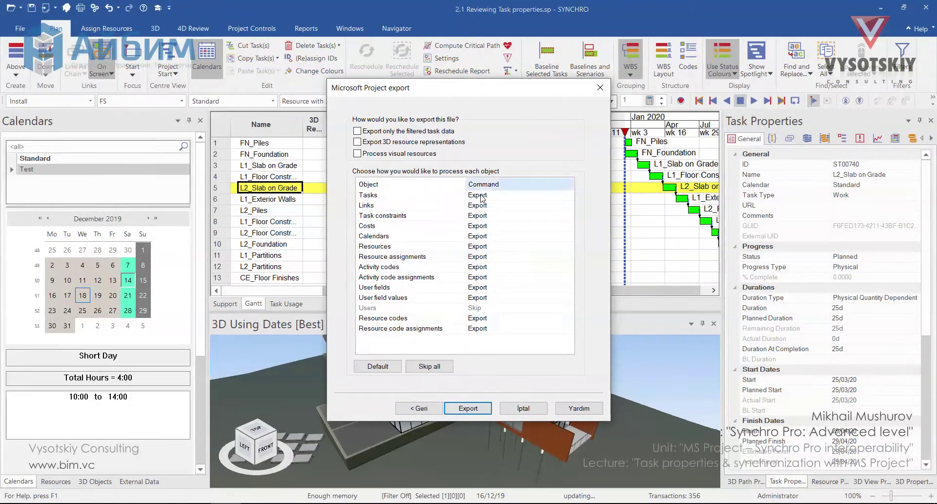
{"action": "left_click", "coordinate": [468, 408]}
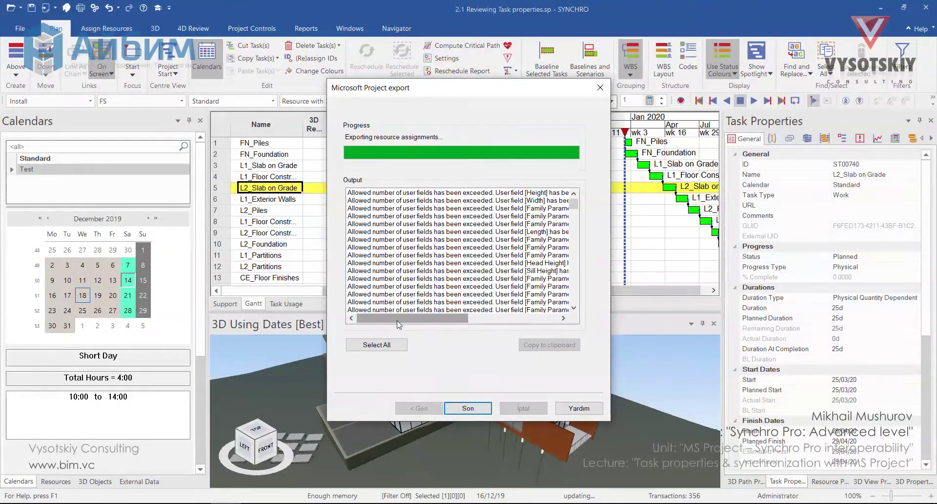
{"action": "left_click", "coordinate": [477, 408]}
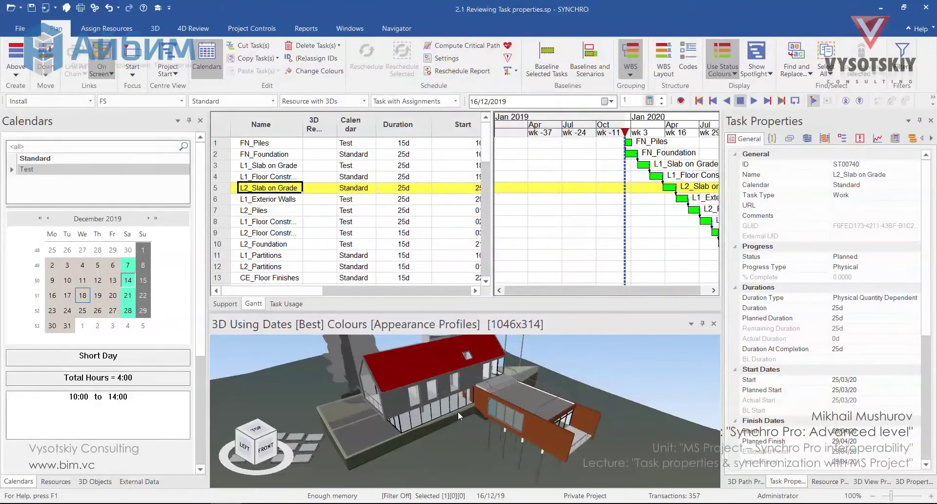
- Back in Microsoft Project, hide the GUID column
{"action": "left_click", "coordinate": [710, 454]}
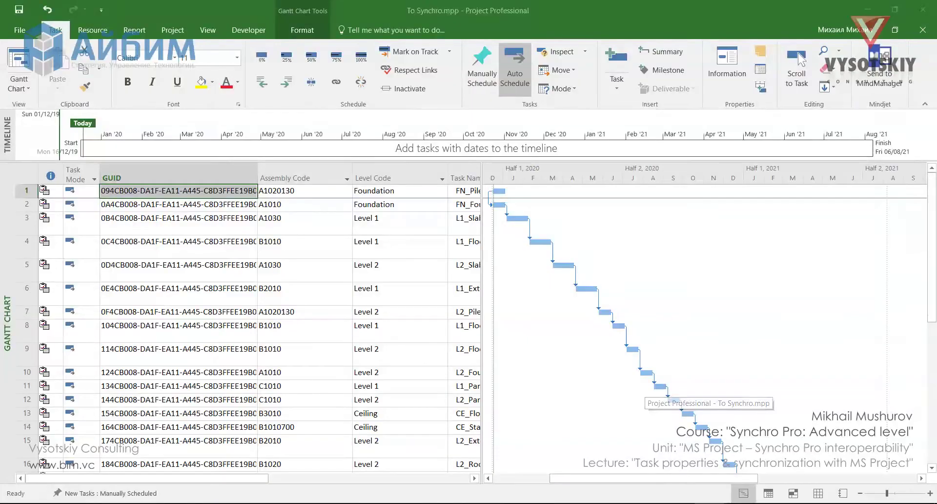
{"action": "right_click", "coordinate": [199, 173]}
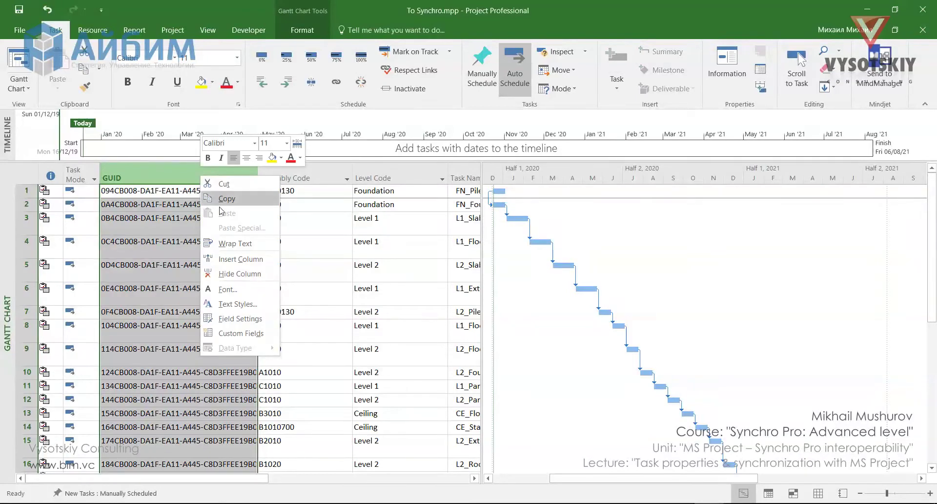
{"action": "left_click", "coordinate": [265, 273]}
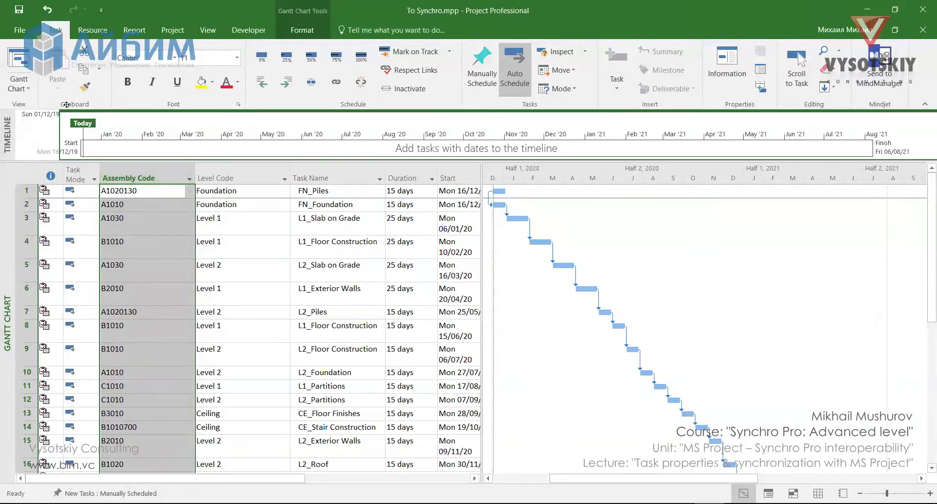
- Open From Synchro.xml from 04. Videos > 2.1 Reviewing Task properties > 01. Files, listing all file types
{"action": "left_click", "coordinate": [13, 32]}
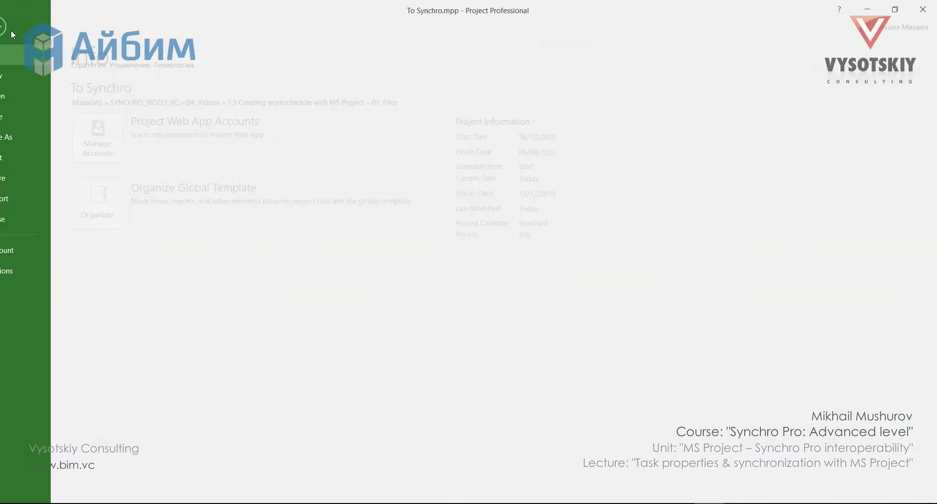
{"action": "left_click", "coordinate": [31, 95]}
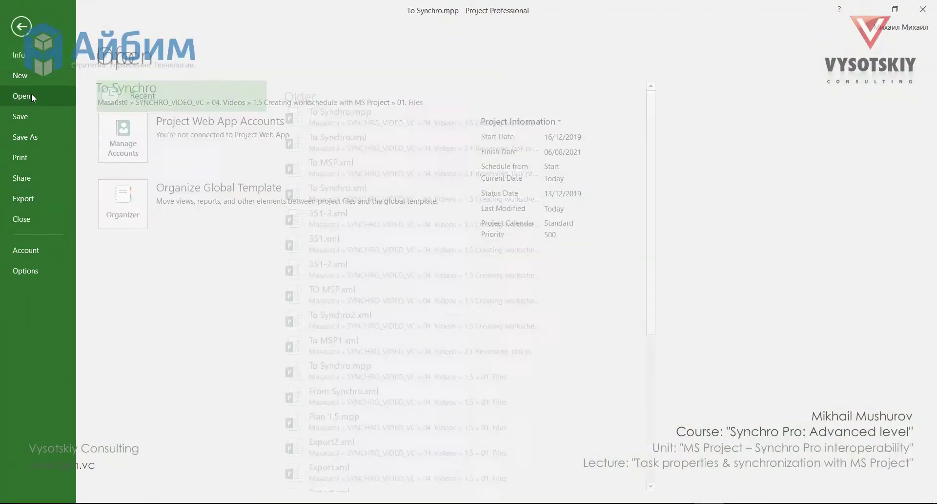
{"action": "left_click", "coordinate": [169, 269]}
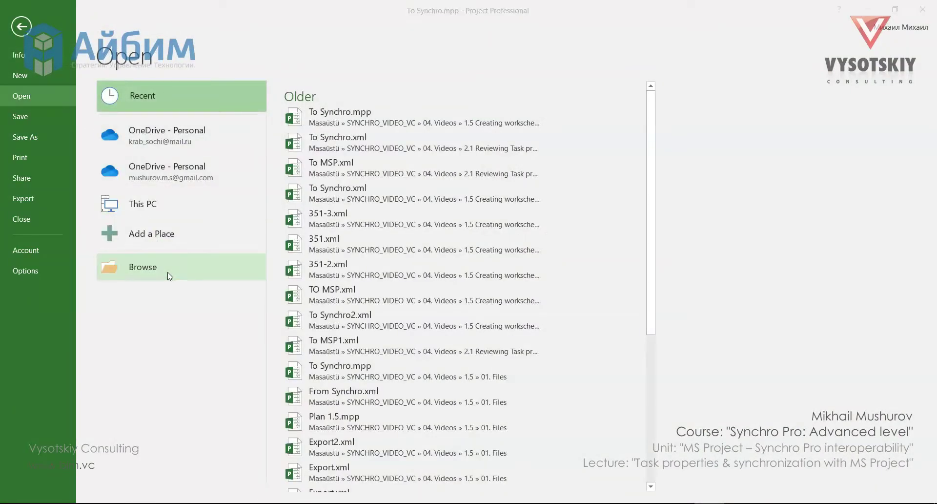
{"action": "double_click", "coordinate": [234, 142]}
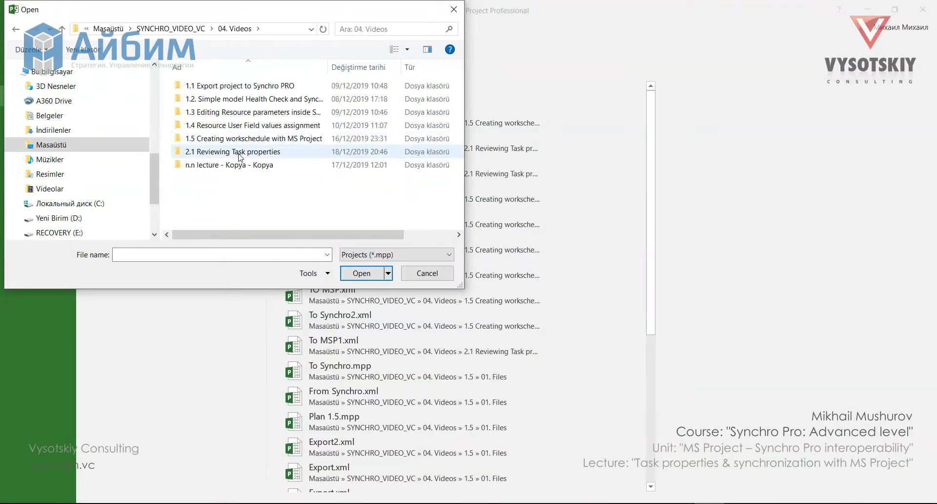
{"action": "double_click", "coordinate": [241, 152]}
{"action": "double_click", "coordinate": [237, 87]}
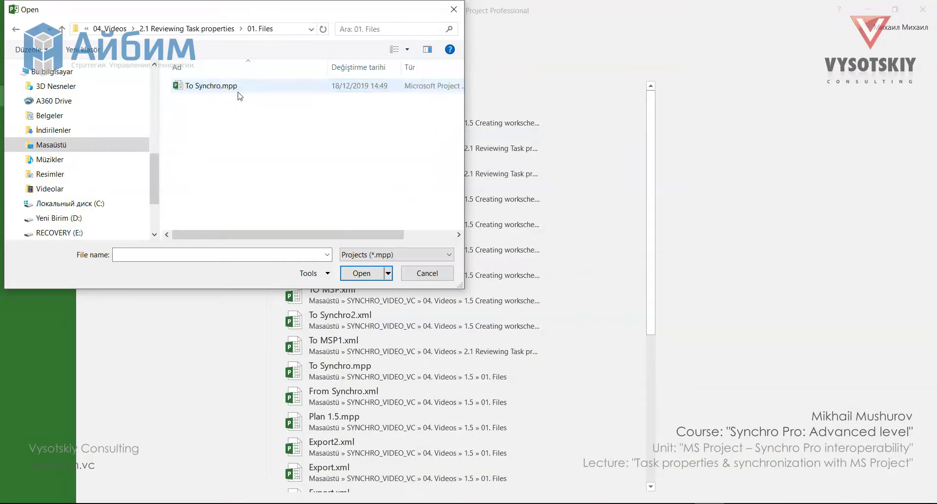
{"action": "left_click", "coordinate": [395, 254]}
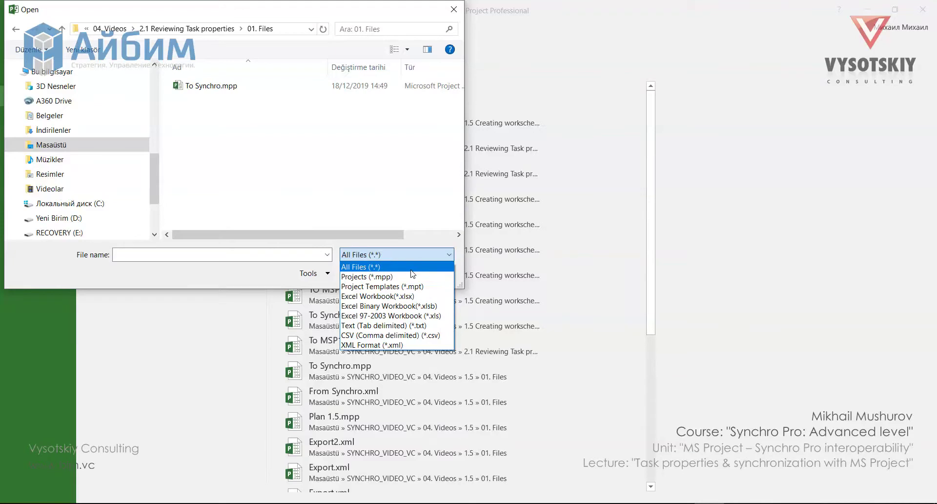
{"action": "left_click", "coordinate": [363, 266]}
{"action": "left_click", "coordinate": [202, 99]}
{"action": "left_click", "coordinate": [364, 272]}
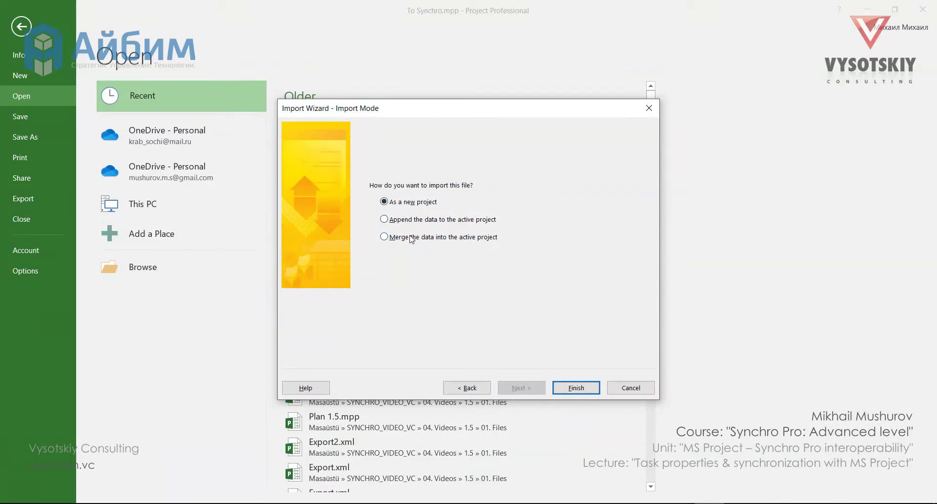
- Merge the imported XML into the active To Synchro project so tasks show 25-day durations
{"action": "left_click", "coordinate": [384, 238]}
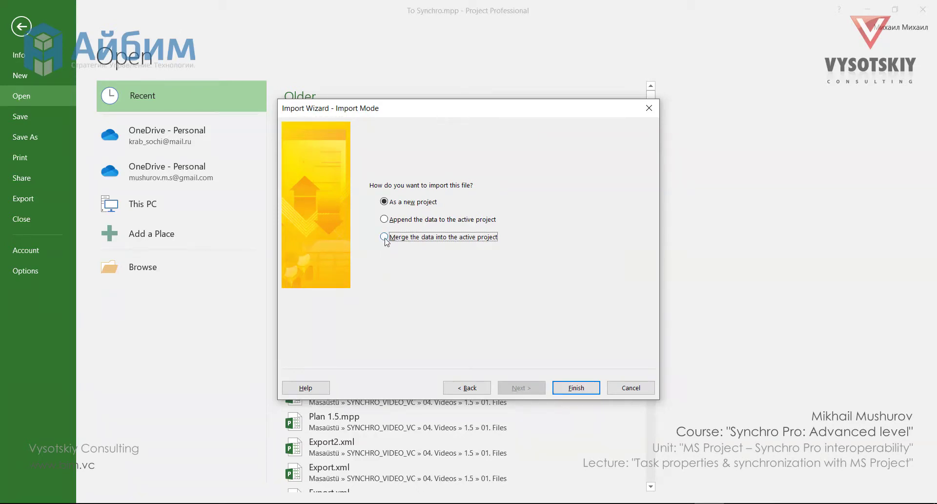
{"action": "left_click", "coordinate": [568, 388]}
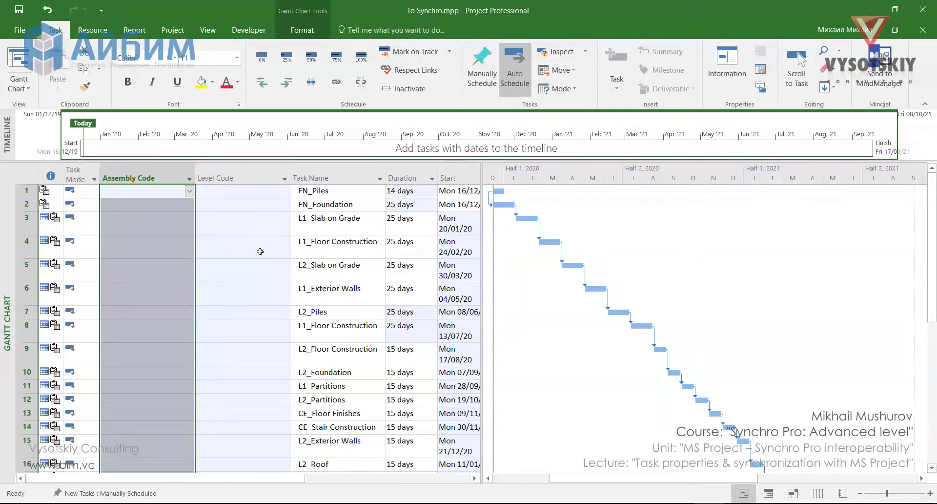
{"action": "mouse_move", "coordinate": [43, 217]}
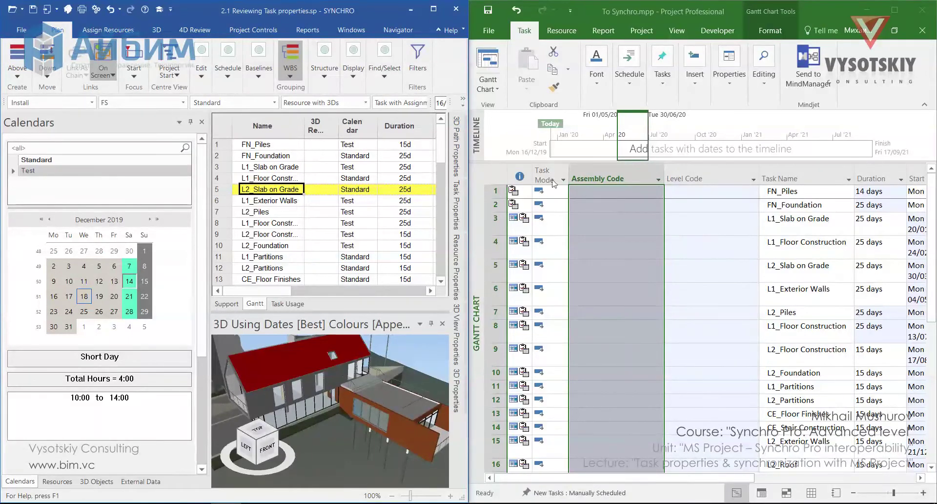
- Check on FN_Piles' Advanced task information that it still uses the Standard calendar
{"action": "left_click", "coordinate": [518, 191]}
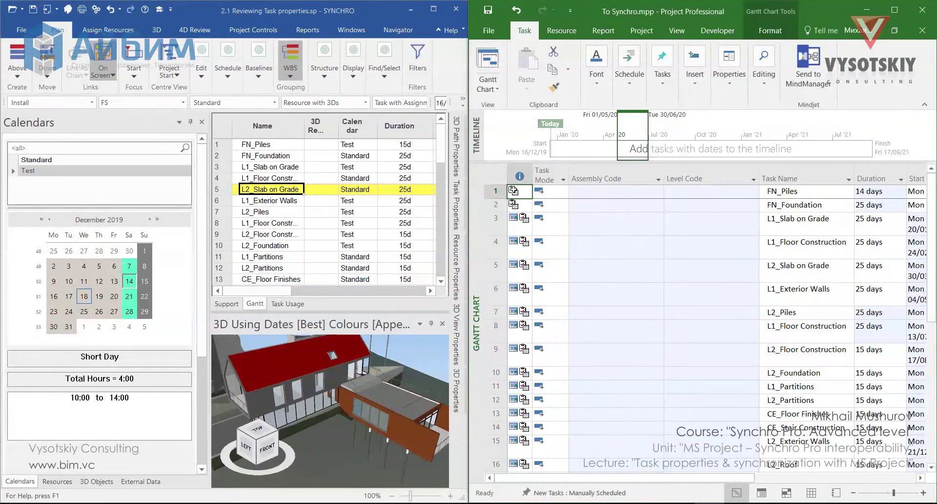
{"action": "double_click", "coordinate": [513, 191]}
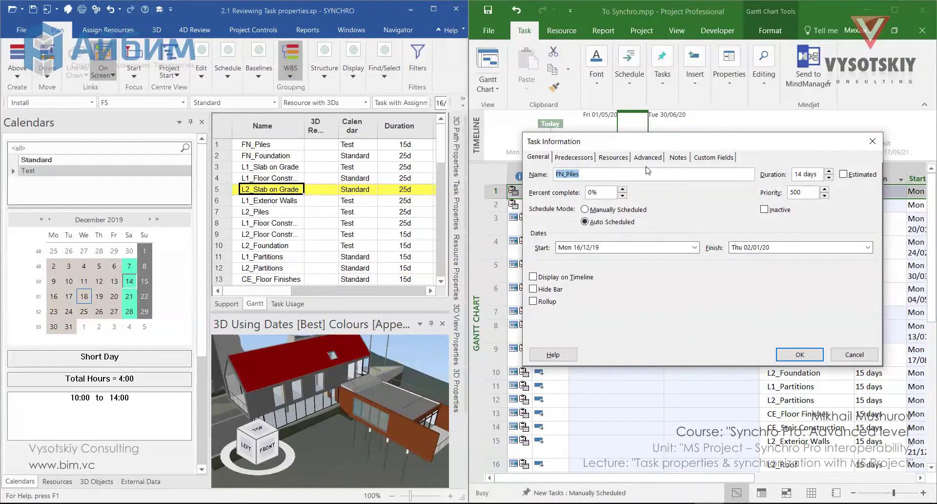
{"action": "left_click", "coordinate": [648, 157]}
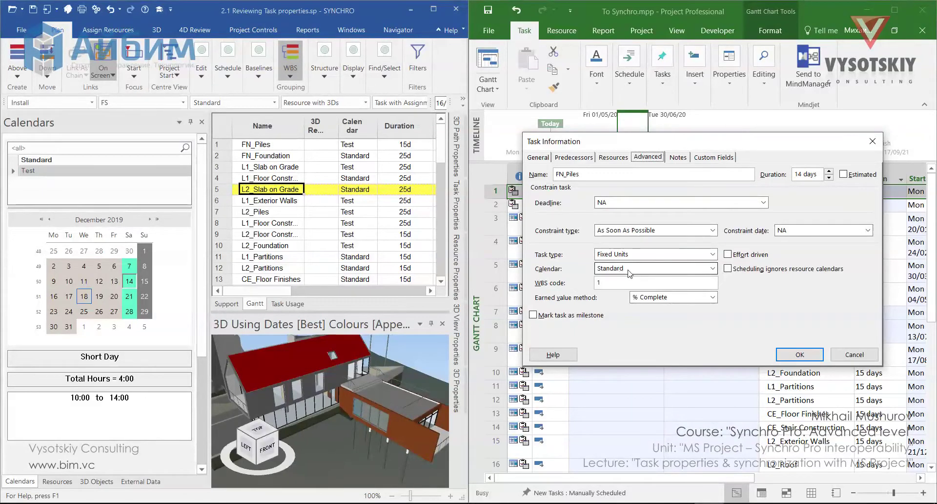
{"action": "left_click", "coordinate": [712, 269]}
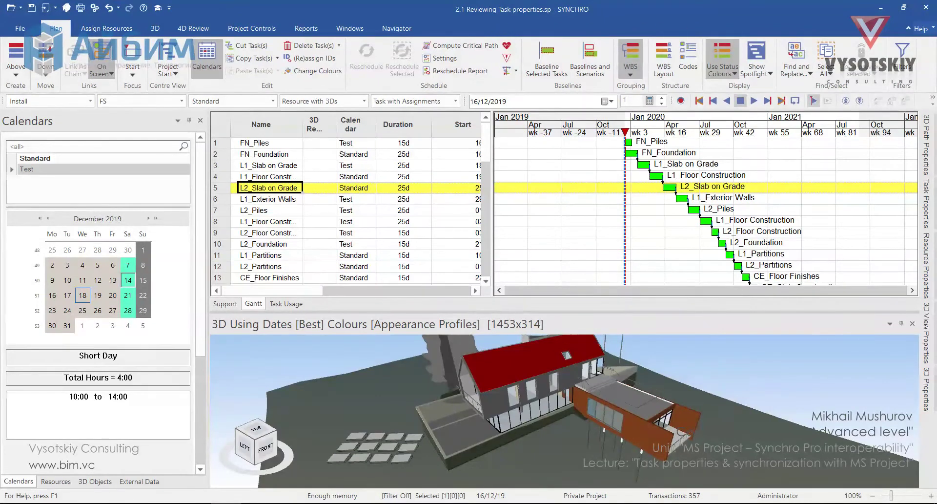
- Search SYNCHRO Help for 'microsoft project integration' and open the Microsoft Project topic
{"action": "left_click", "coordinate": [929, 30]}
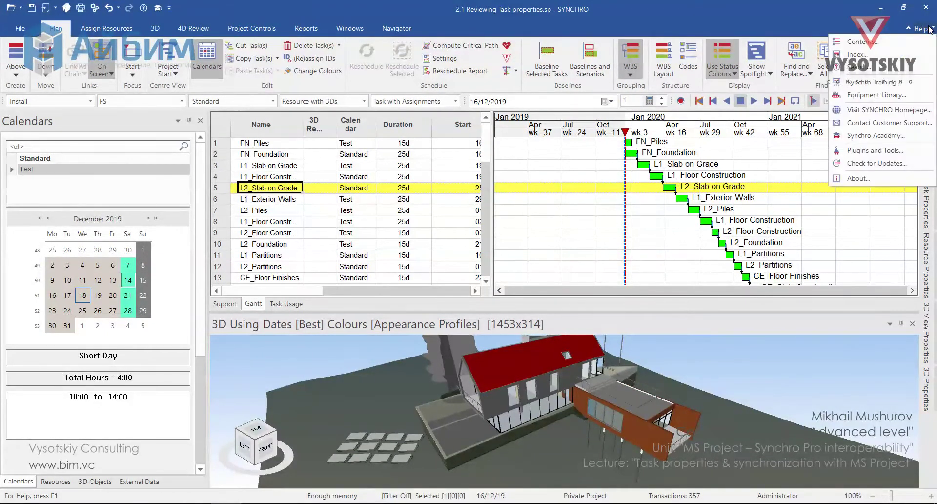
{"action": "left_click", "coordinate": [893, 68]}
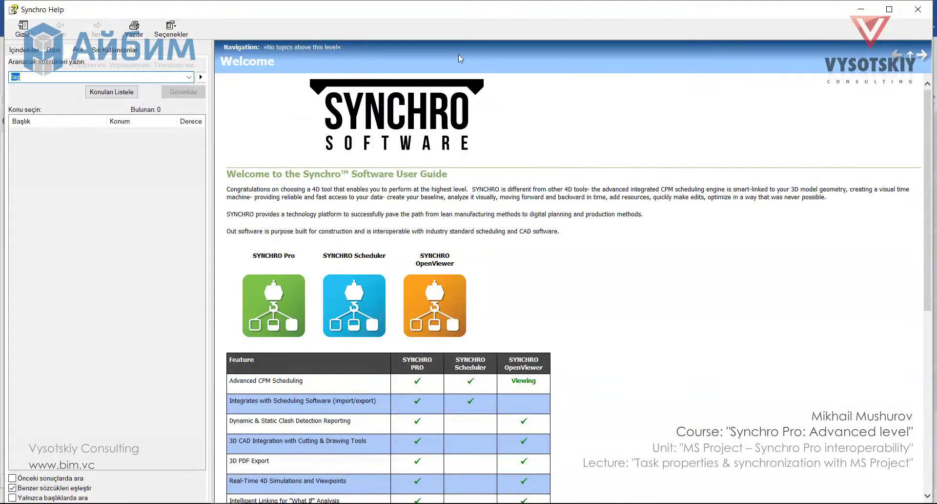
{"action": "type", "text": "microsoft project integration"}
{"action": "key", "text": "Return"}
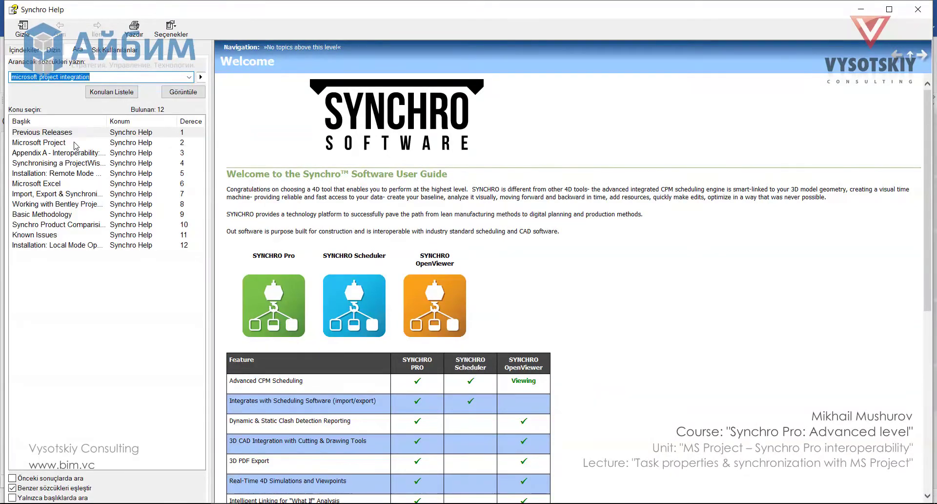
{"action": "double_click", "coordinate": [73, 142]}
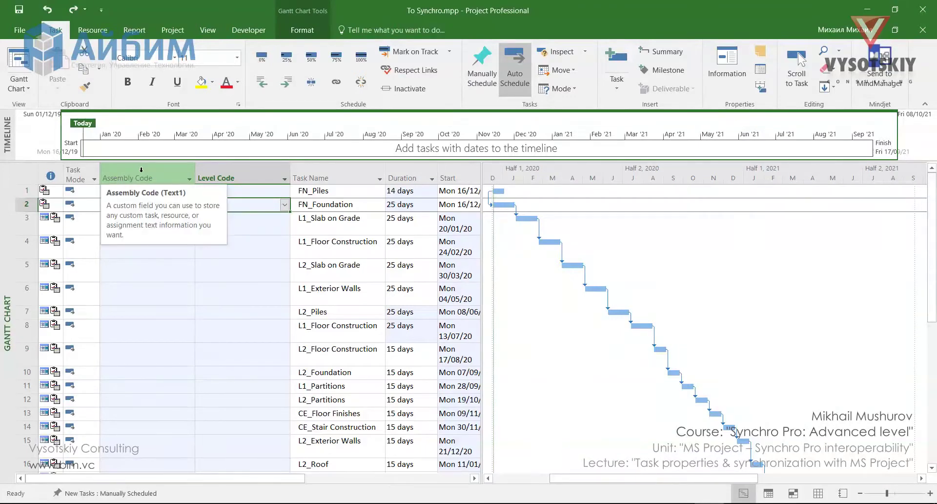
- Hide the Assembly Code and Level Code columns in Microsoft Project
{"action": "left_click_drag", "start_coordinate": [142, 178], "coordinate": [239, 178]}
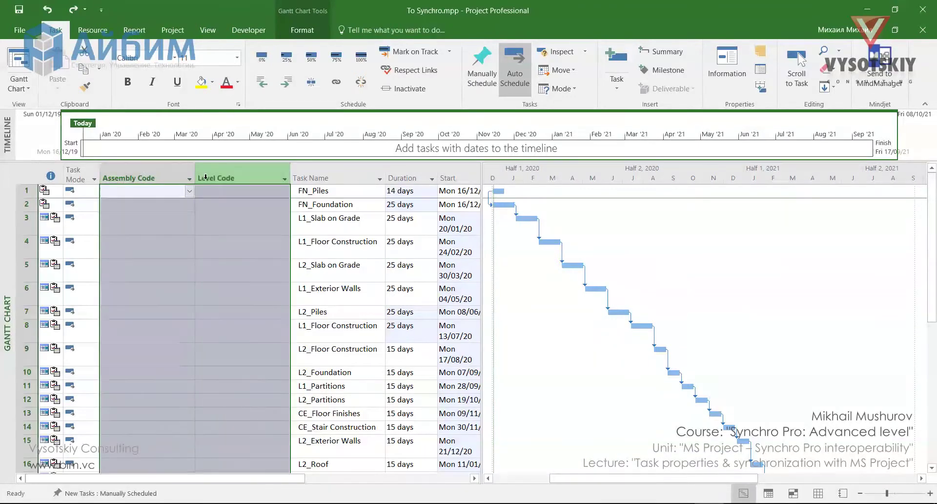
{"action": "right_click", "coordinate": [170, 170]}
{"action": "left_click", "coordinate": [216, 274]}
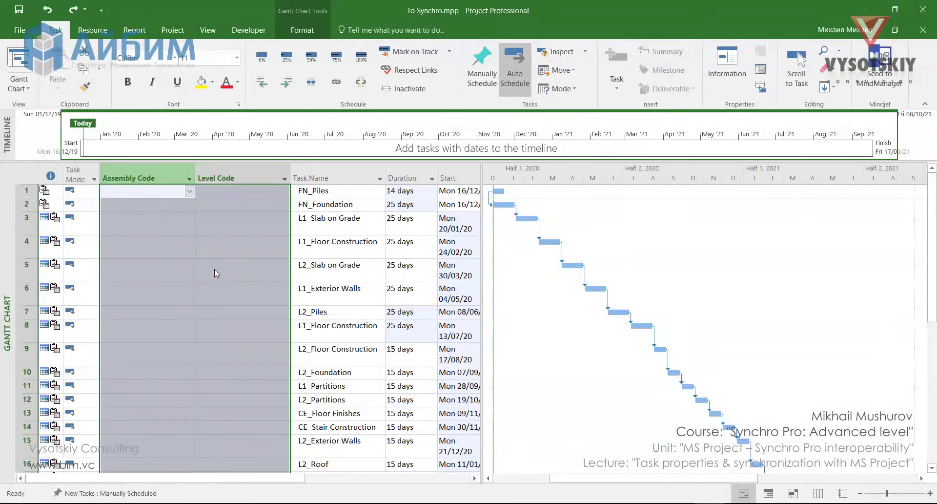
- Assign the Test calendar to all tasks through row 35
{"action": "left_click", "coordinate": [46, 190]}
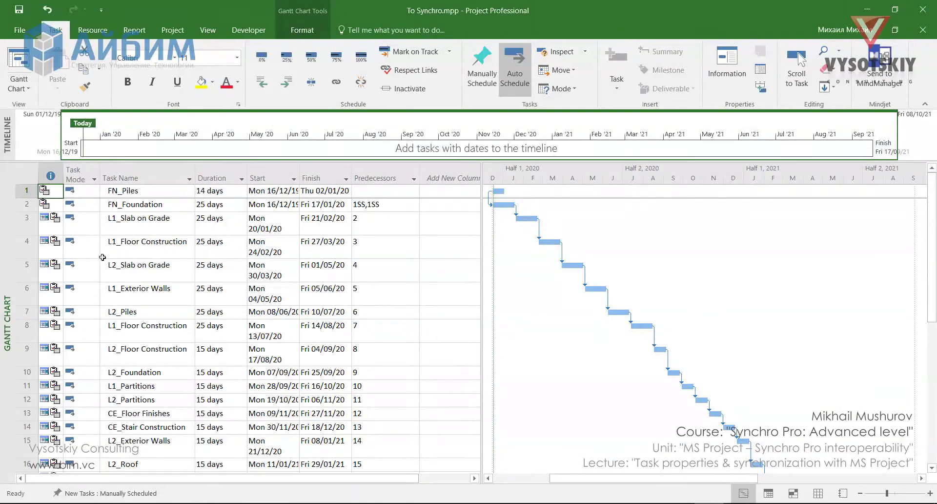
{"action": "scroll", "coordinate": [102, 258], "scroll_direction": "down", "scroll_amount": 10}
{"action": "scroll", "coordinate": [102, 257], "scroll_direction": "up", "scroll_amount": 2}
{"action": "left_click", "coordinate": [98, 327], "text": "shift"}
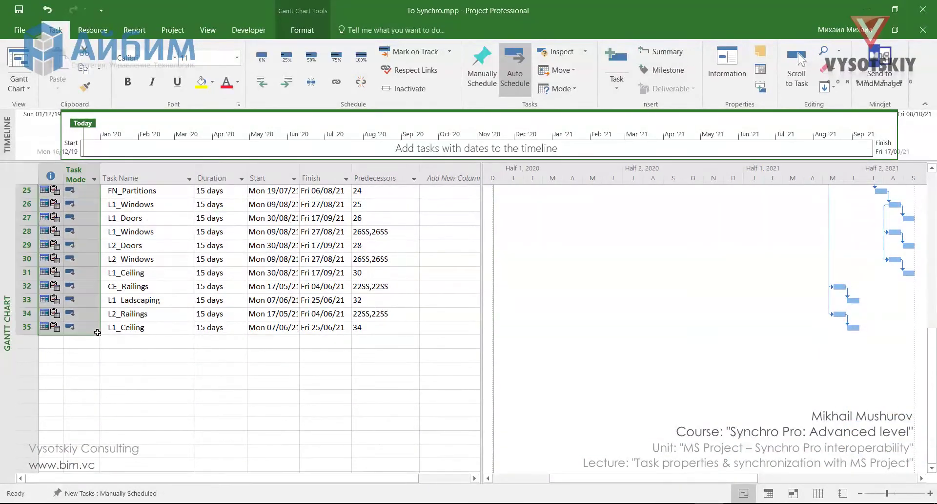
{"action": "right_click", "coordinate": [98, 332]}
{"action": "left_click", "coordinate": [134, 274]}
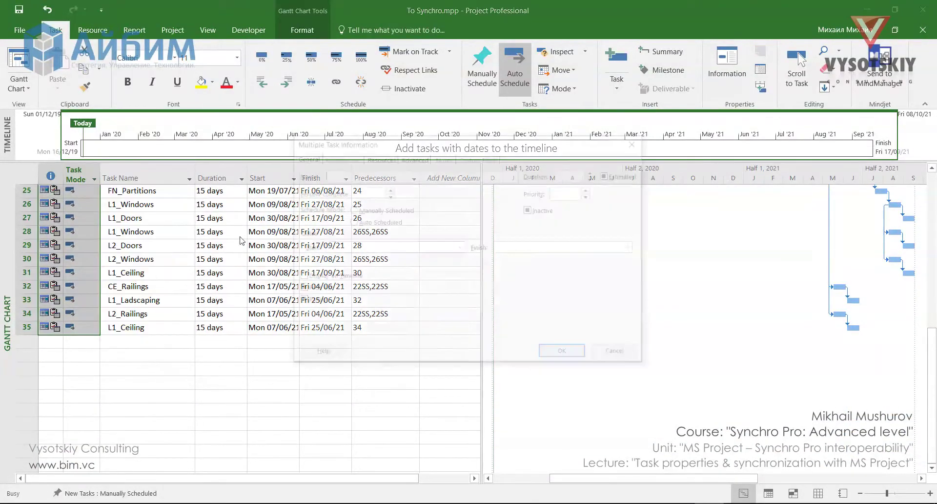
{"action": "left_click", "coordinate": [413, 156]}
{"action": "left_click", "coordinate": [477, 268]}
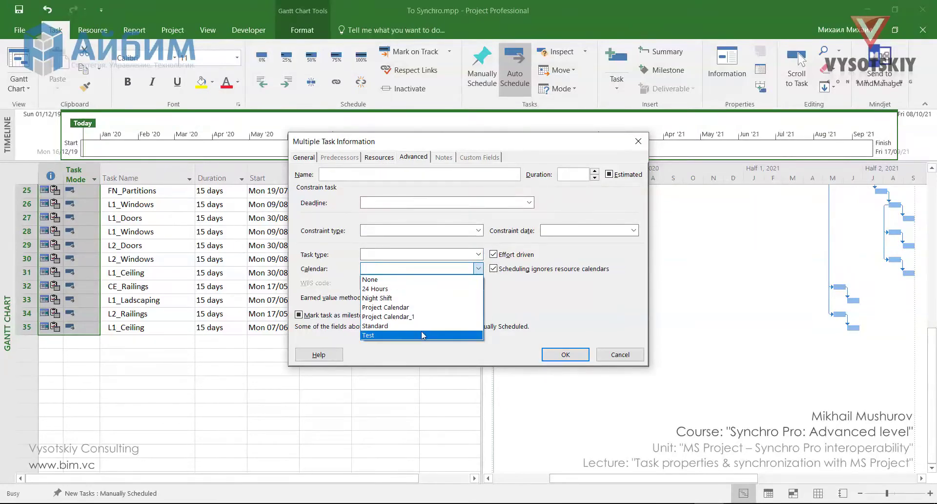
{"action": "left_click", "coordinate": [380, 335]}
{"action": "left_click", "coordinate": [565, 355]}
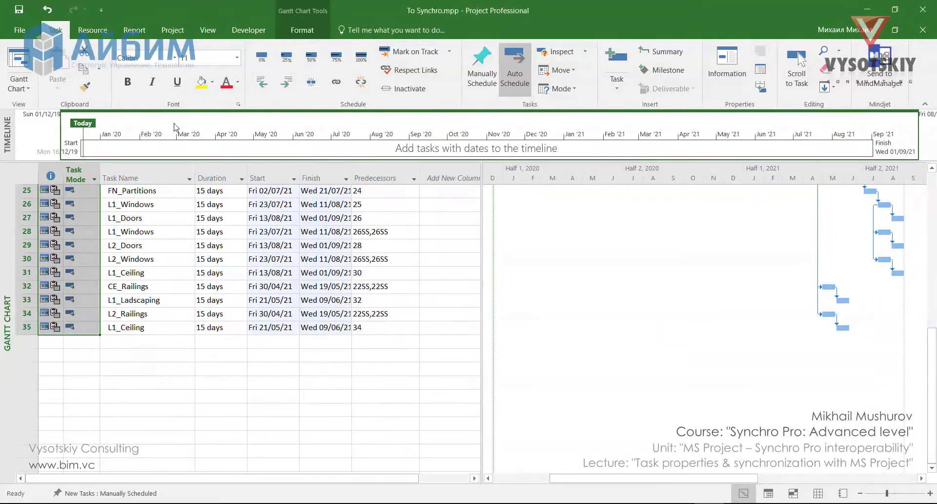
- Save a copy of the schedule in XML format as To Synchro.xml
{"action": "left_click", "coordinate": [22, 30]}
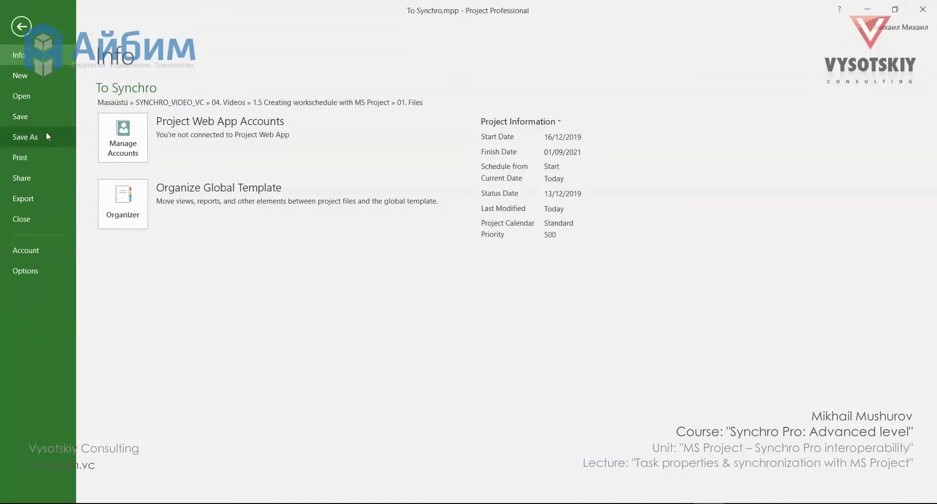
{"action": "left_click", "coordinate": [48, 137]}
{"action": "left_click", "coordinate": [167, 291]}
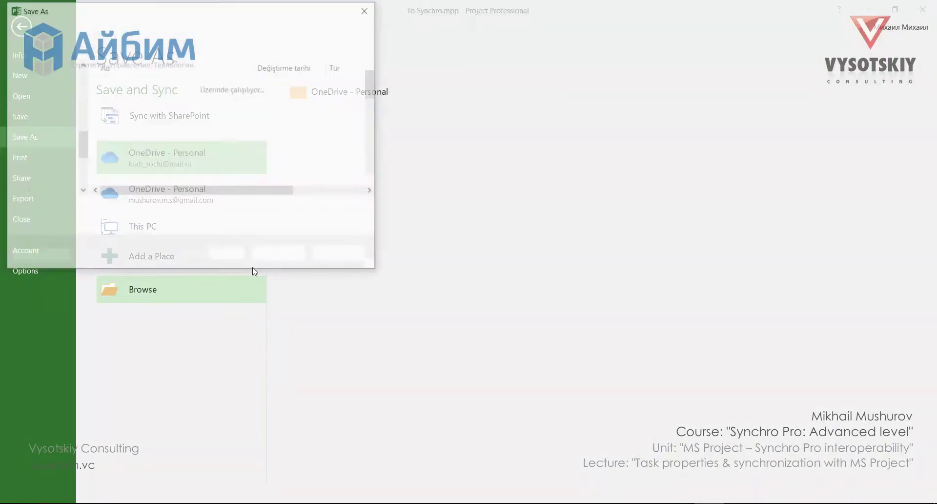
{"action": "left_click", "coordinate": [257, 224]}
{"action": "left_click", "coordinate": [261, 325]}
{"action": "left_click", "coordinate": [165, 206]}
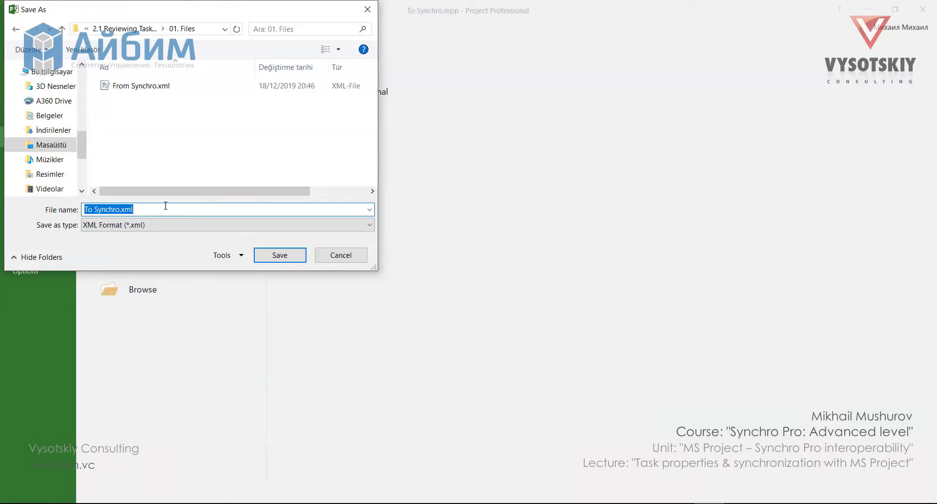
{"action": "left_click", "coordinate": [279, 254]}
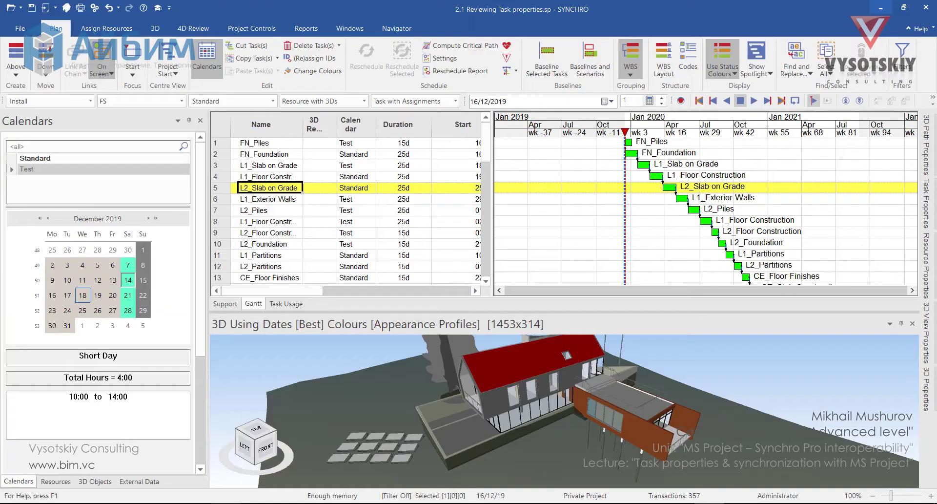
- Synchronise from To Synchro.xml via its External Data entry, selecting the file and continuing through the options
{"action": "left_click", "coordinate": [151, 481]}
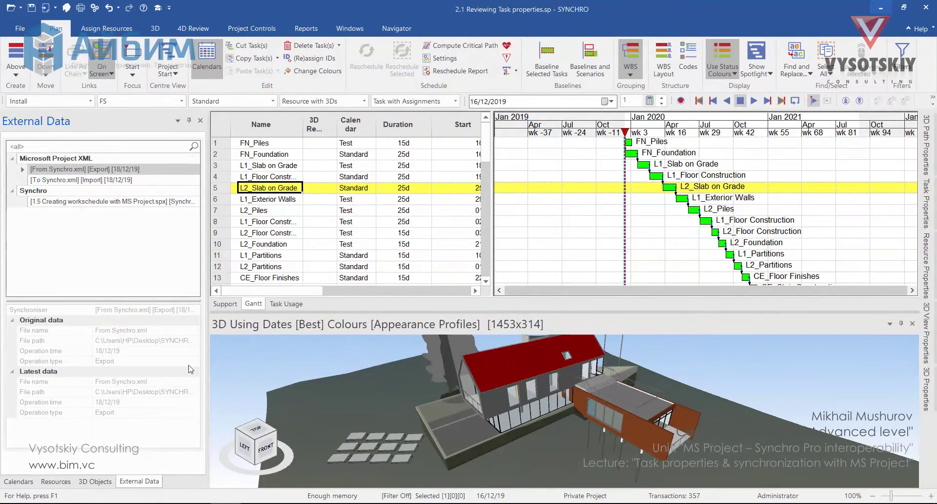
{"action": "left_click", "coordinate": [99, 181]}
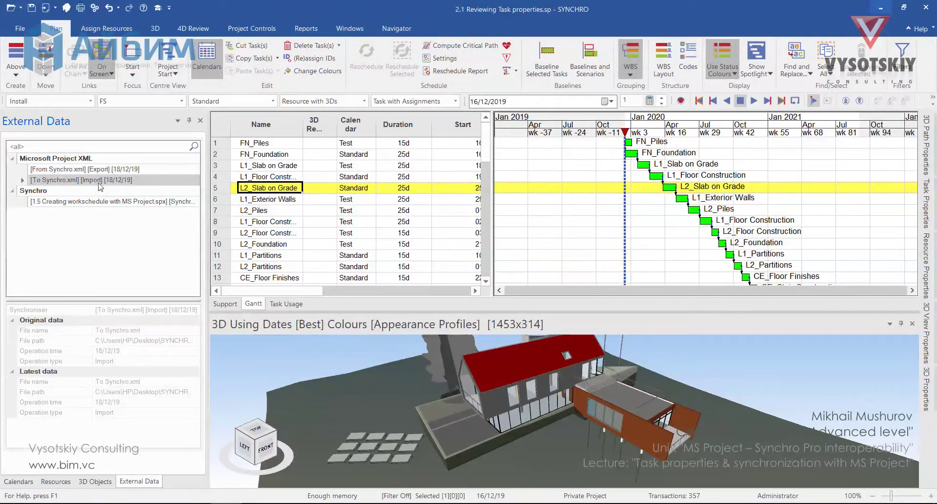
{"action": "right_click", "coordinate": [99, 181]}
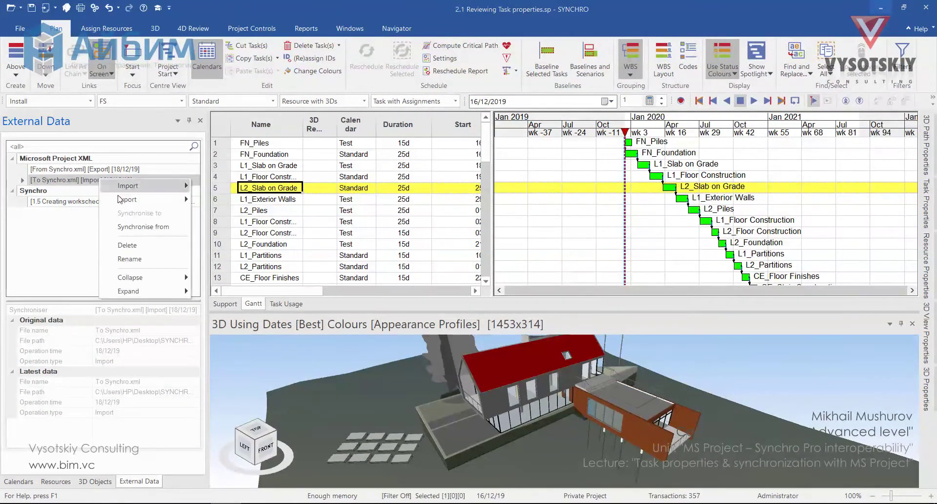
{"action": "left_click", "coordinate": [152, 227]}
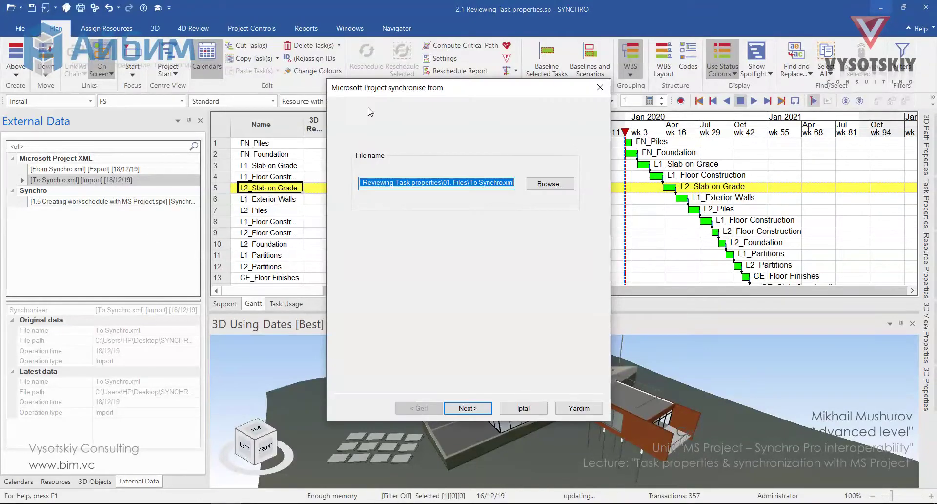
{"action": "left_click", "coordinate": [628, 155]}
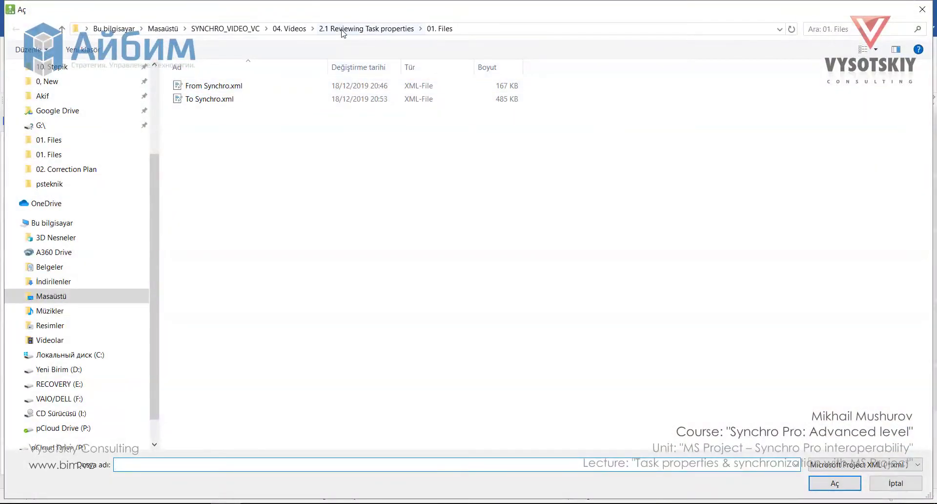
{"action": "double_click", "coordinate": [232, 99]}
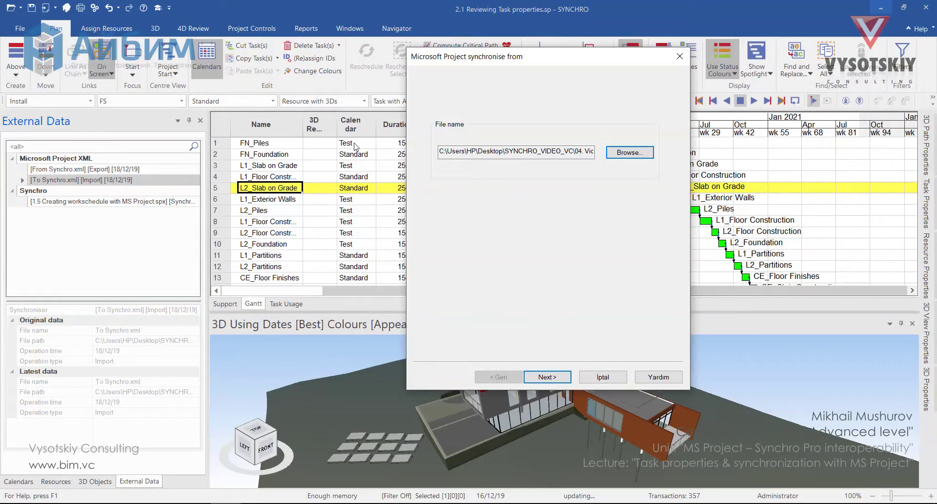
{"action": "left_click", "coordinate": [565, 377]}
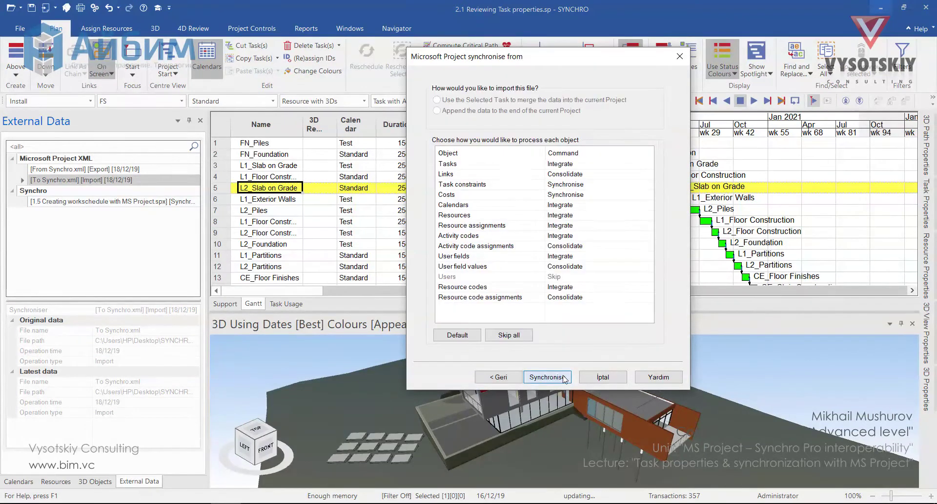
{"action": "left_click", "coordinate": [565, 378]}
- Close the finished sync wizard and bring up the To Synchro.xml entry's options again
{"action": "left_click", "coordinate": [547, 377]}
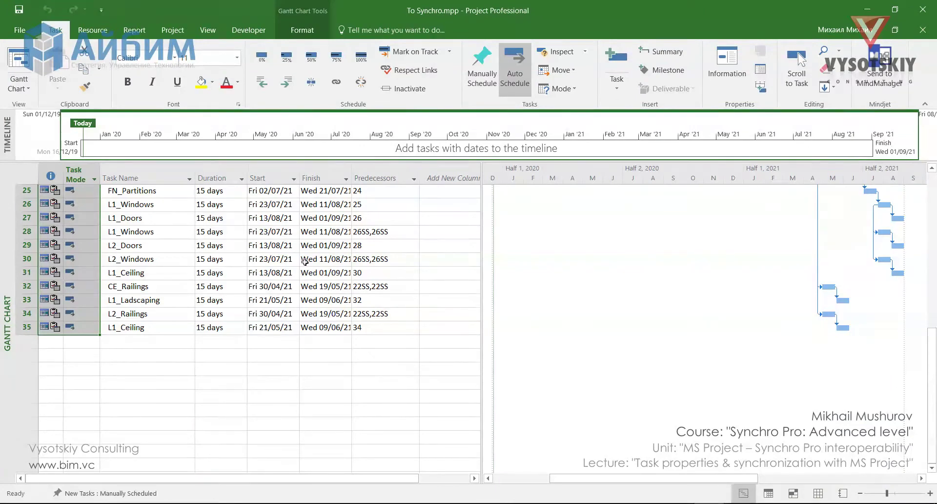
{"action": "scroll", "coordinate": [305, 262], "scroll_direction": "up", "scroll_amount": 8}
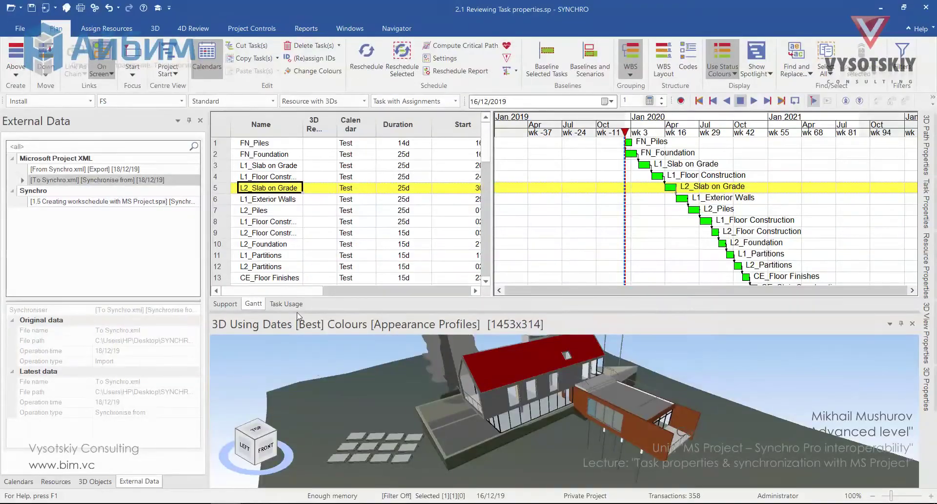
{"action": "right_click", "coordinate": [89, 180]}
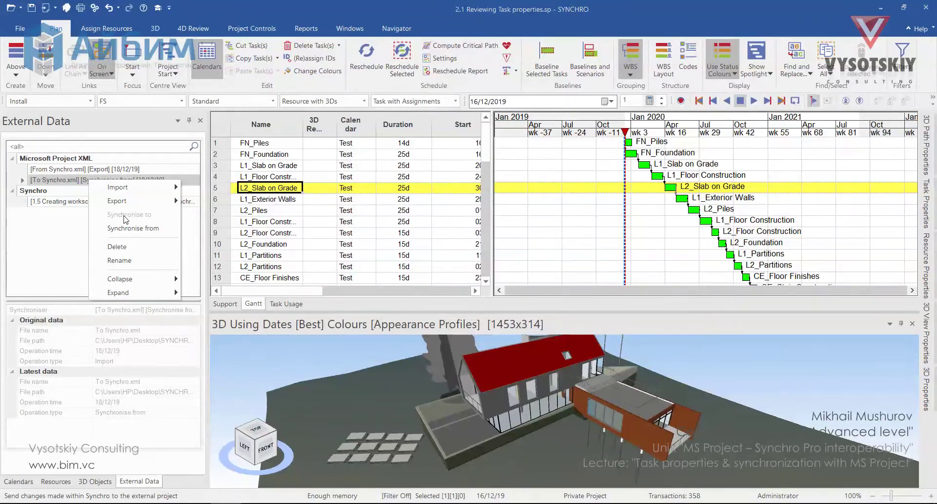
{"action": "left_click", "coordinate": [308, 362]}
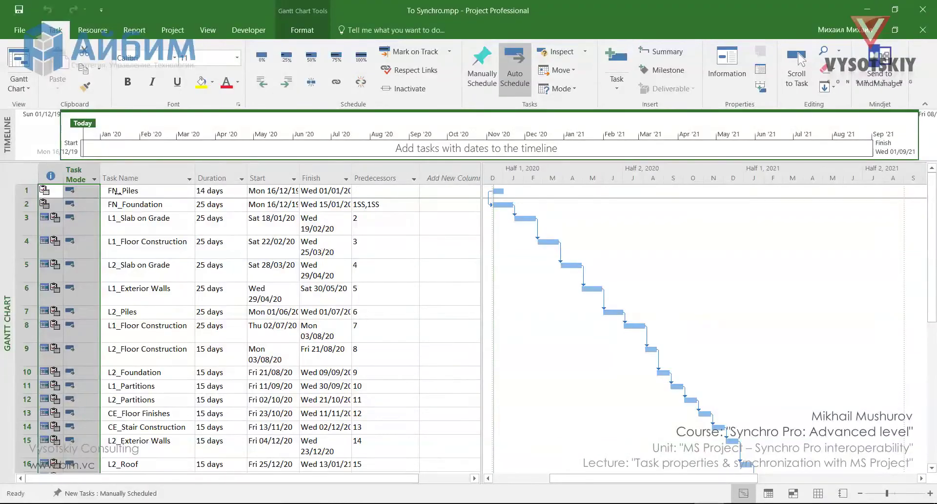
{"action": "left_click", "coordinate": [120, 177]}
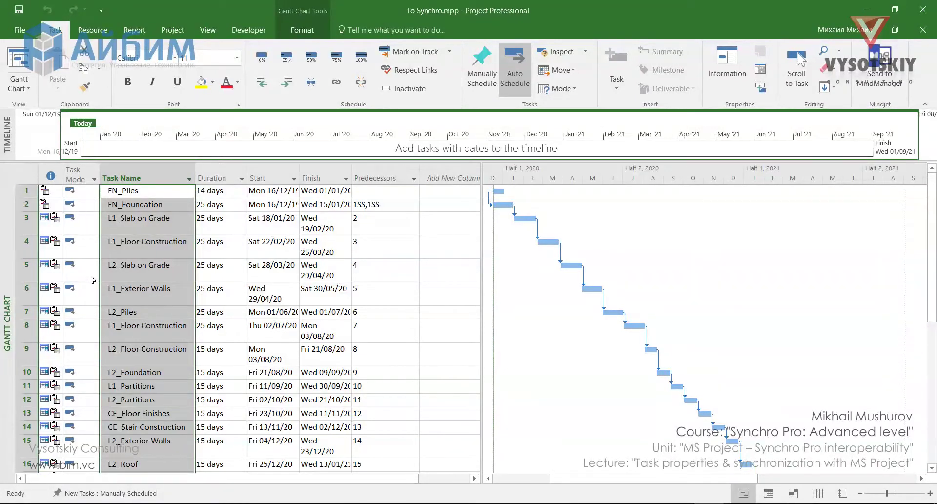
{"action": "key", "text": "alt+Tab"}
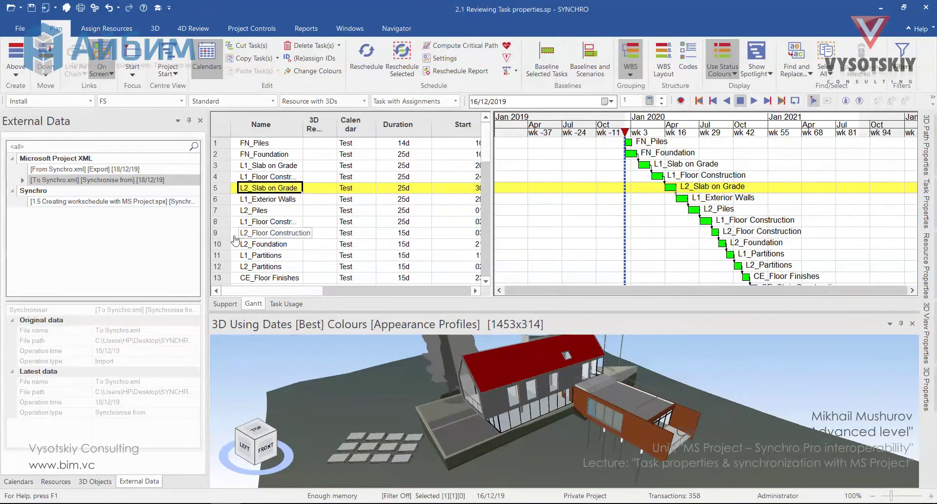
- Show L2_Slab on Grade's General properties: Test calendar, 25d, 30/03/20 to 29/04/20
{"action": "left_click", "coordinate": [926, 205]}
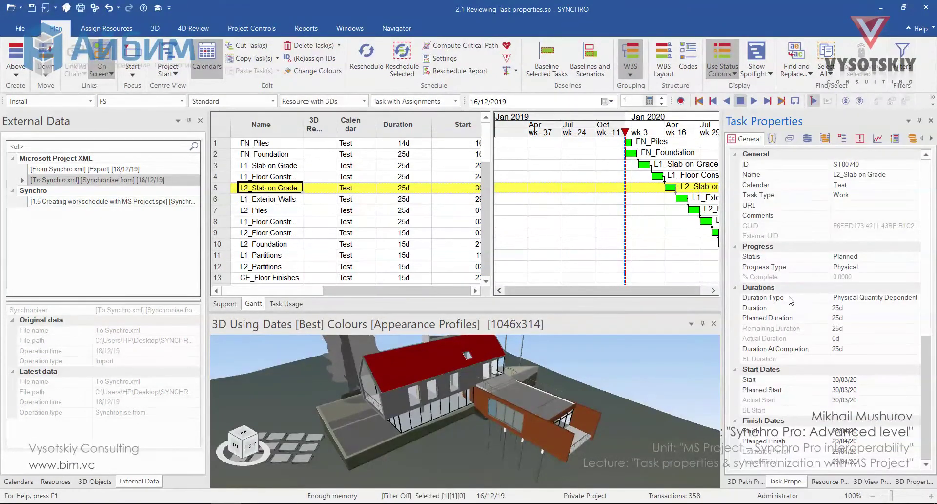
{"action": "scroll", "coordinate": [791, 381], "scroll_direction": "down", "scroll_amount": 1}
{"action": "scroll", "coordinate": [791, 381], "scroll_direction": "down", "scroll_amount": 5}
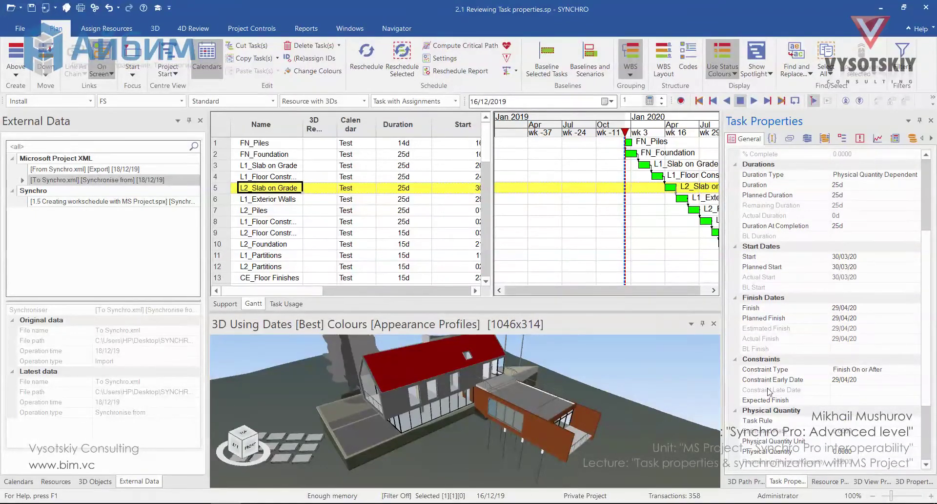
{"action": "scroll", "coordinate": [771, 383], "scroll_direction": "down", "scroll_amount": 1}
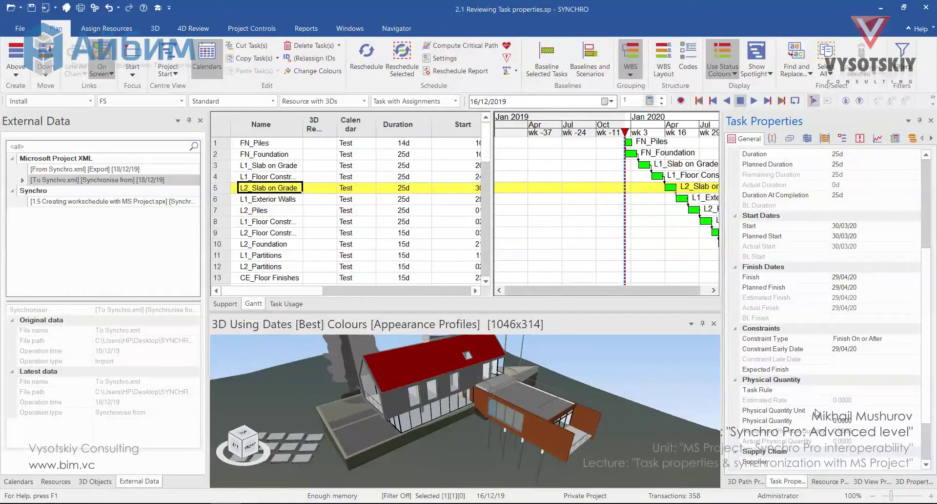
{"action": "scroll", "coordinate": [792, 433], "scroll_direction": "down", "scroll_amount": 2}
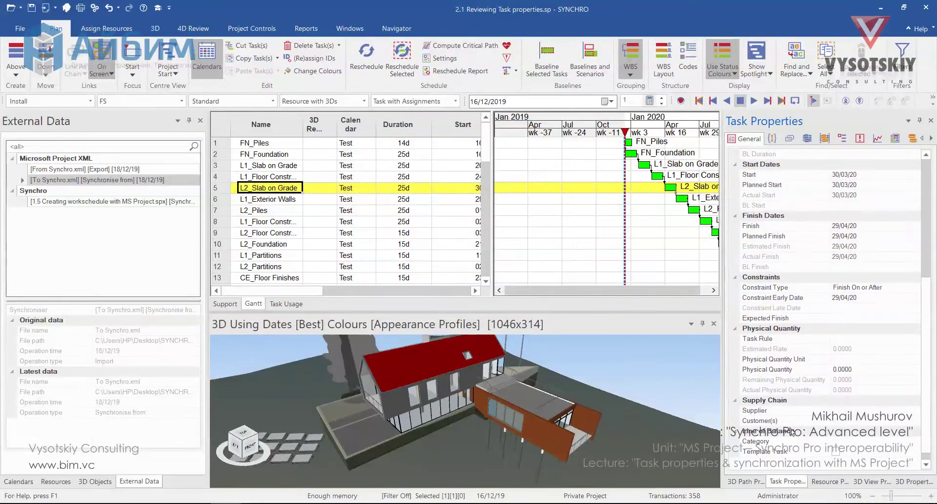
{"action": "scroll", "coordinate": [793, 433], "scroll_direction": "up", "scroll_amount": 3}
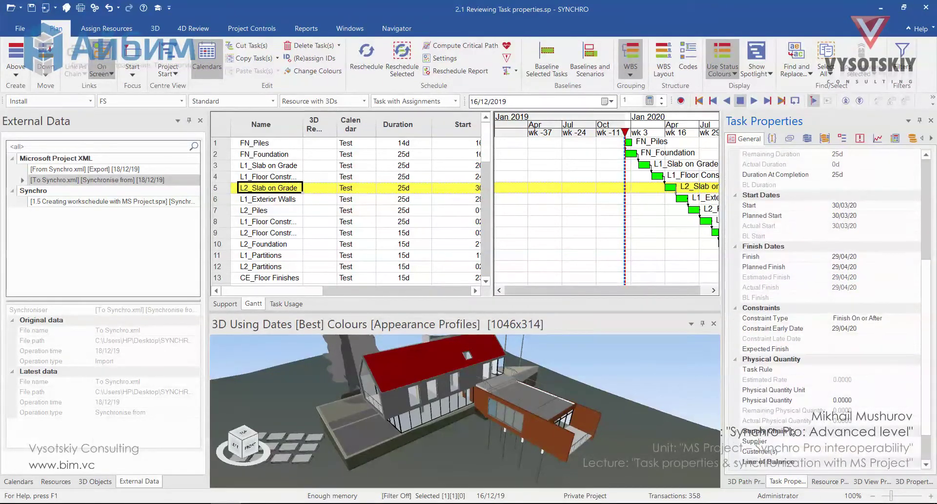
- Review L2_Slab on Grade's User Fields, Links, Resources, Resource Groups and Codes pages
{"action": "left_click", "coordinate": [770, 139]}
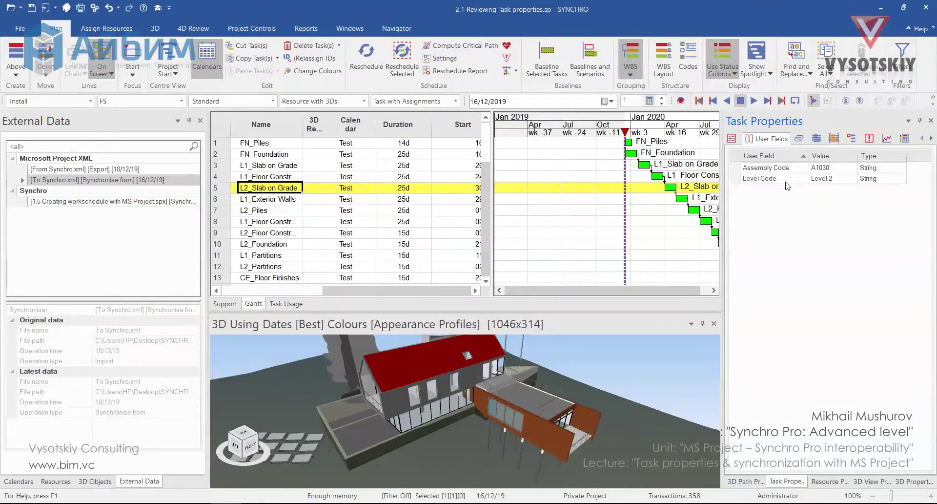
{"action": "left_click", "coordinate": [799, 138]}
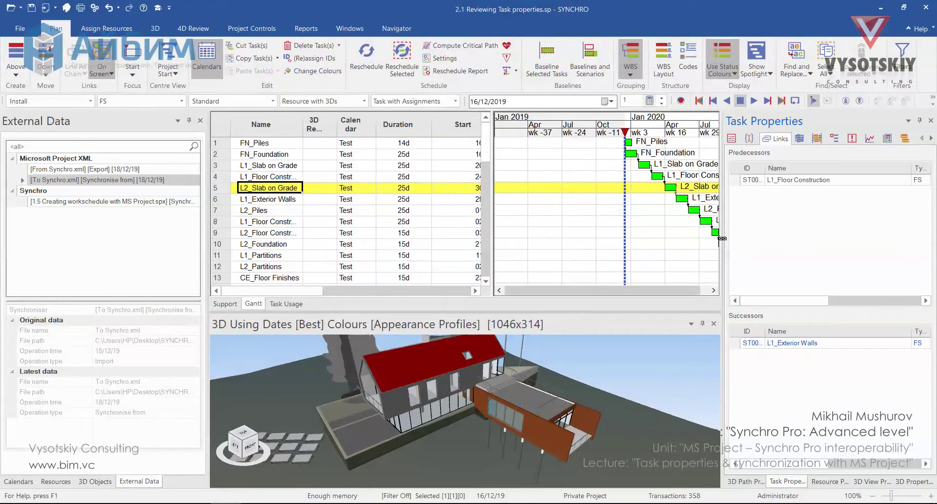
{"action": "left_click_drag", "start_coordinate": [723, 239], "coordinate": [708, 236]}
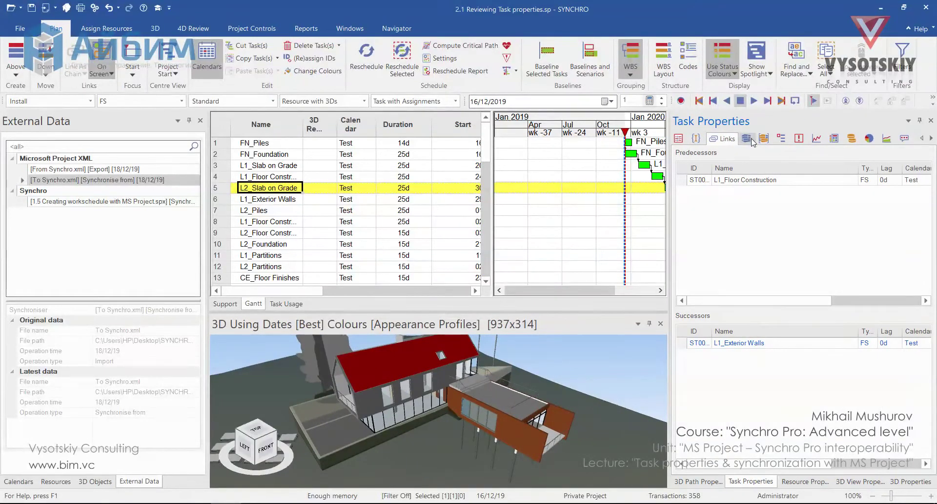
{"action": "left_click", "coordinate": [752, 139]}
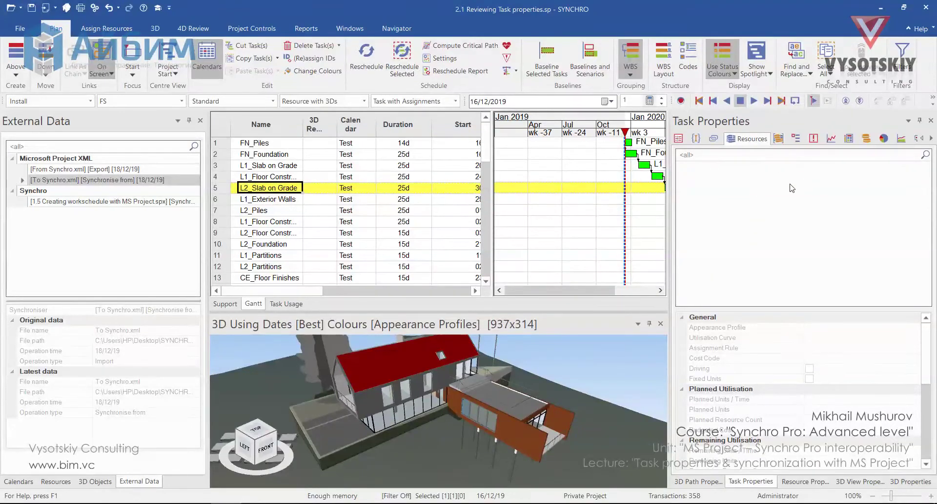
{"action": "left_click", "coordinate": [779, 140]}
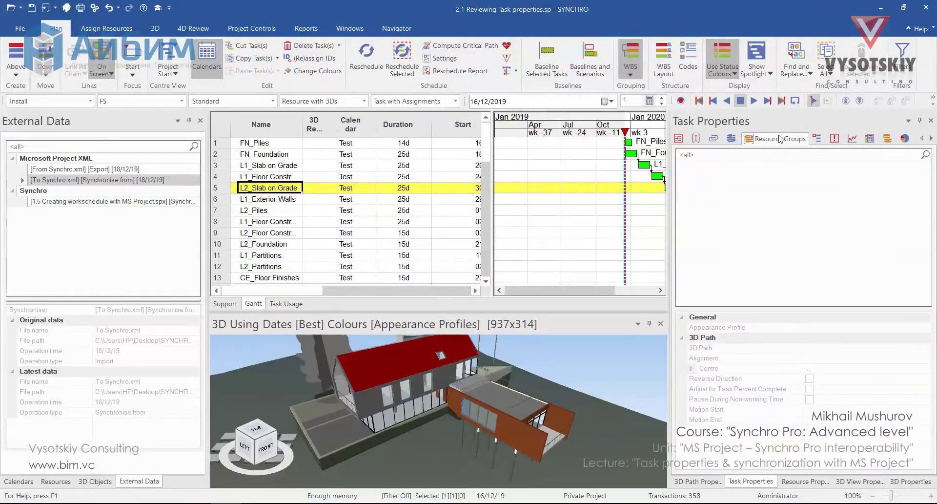
{"action": "left_click", "coordinate": [819, 140]}
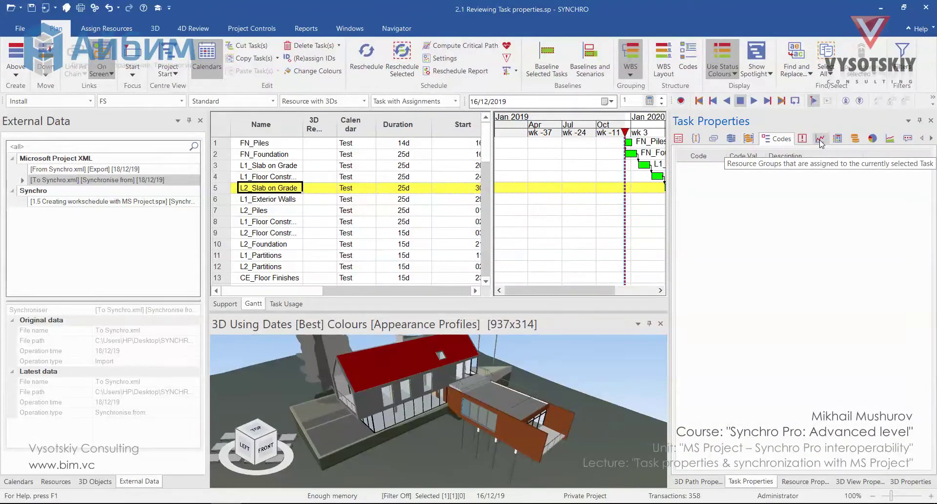